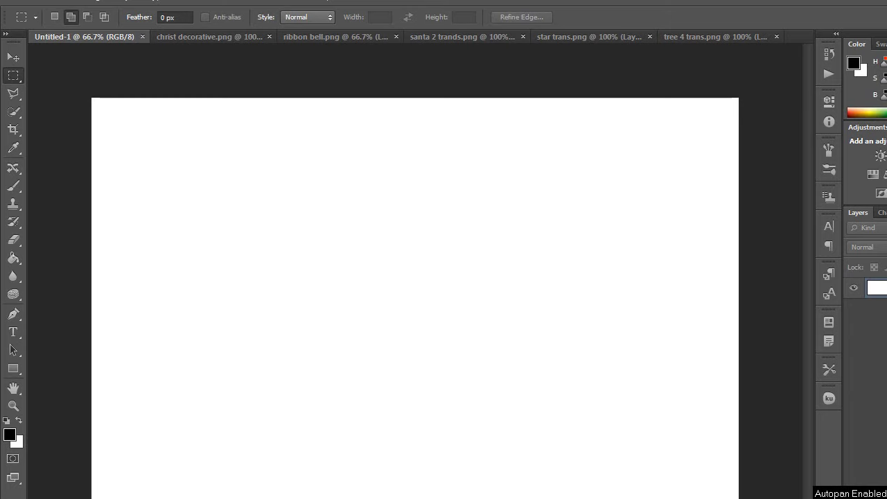
- Set the image size to 1400 × 900 pixels with proportions unconstrained
{"action": "left_click", "coordinate": [90, 10]}
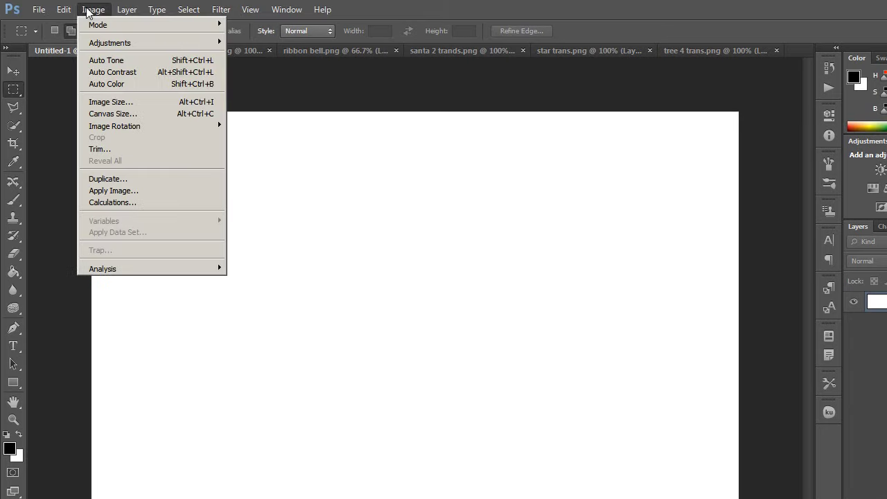
{"action": "left_click", "coordinate": [124, 102]}
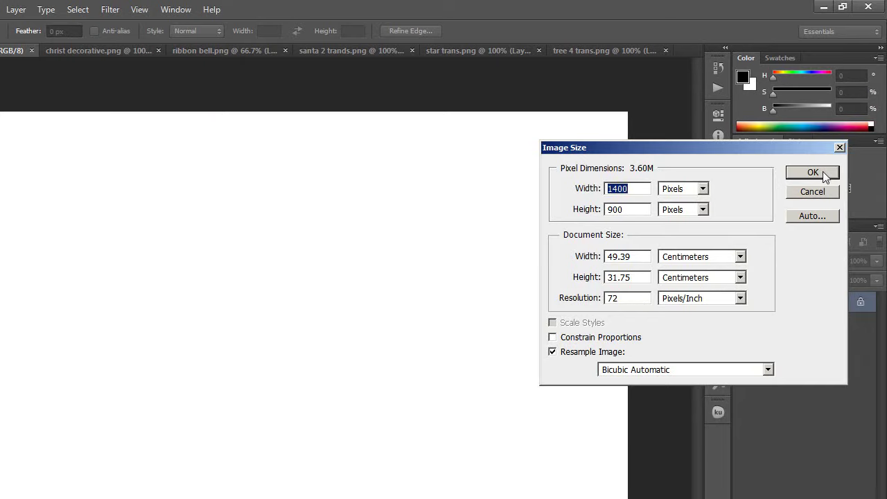
{"action": "left_click", "coordinate": [823, 171]}
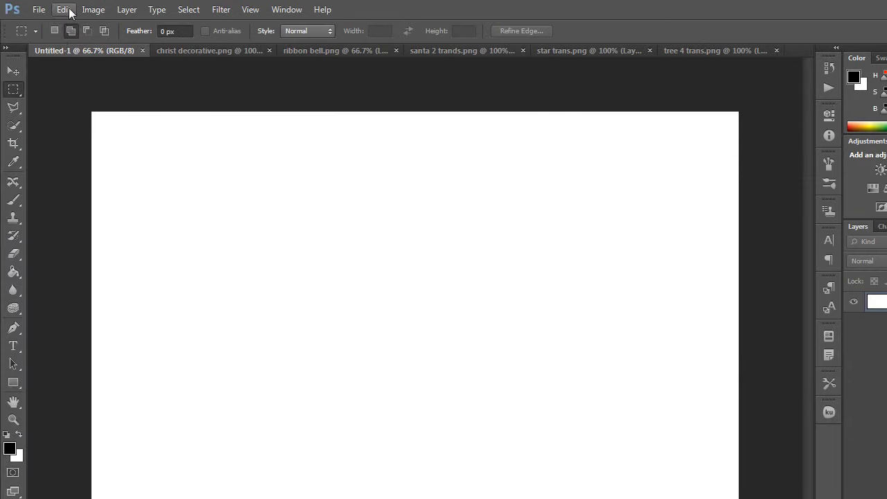
- Fill the background with custom colour #660f15 and add an empty Layer 1 above it
{"action": "left_click", "coordinate": [63, 9]}
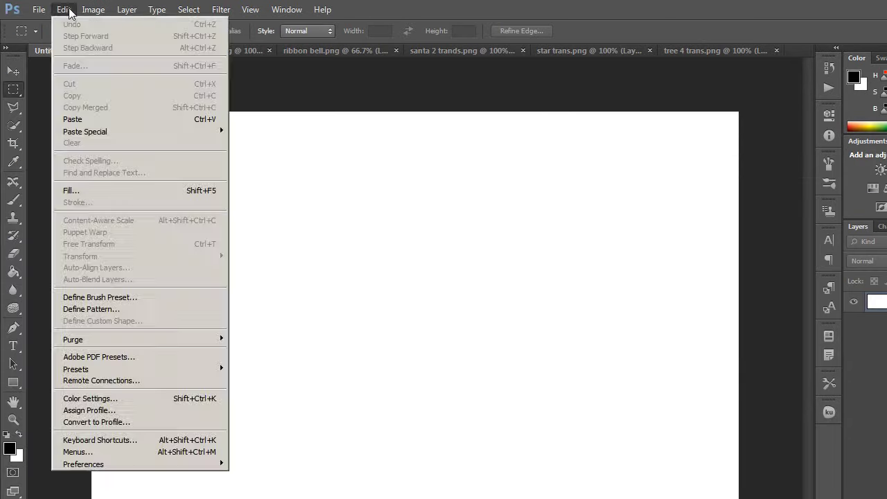
{"action": "left_click", "coordinate": [66, 192]}
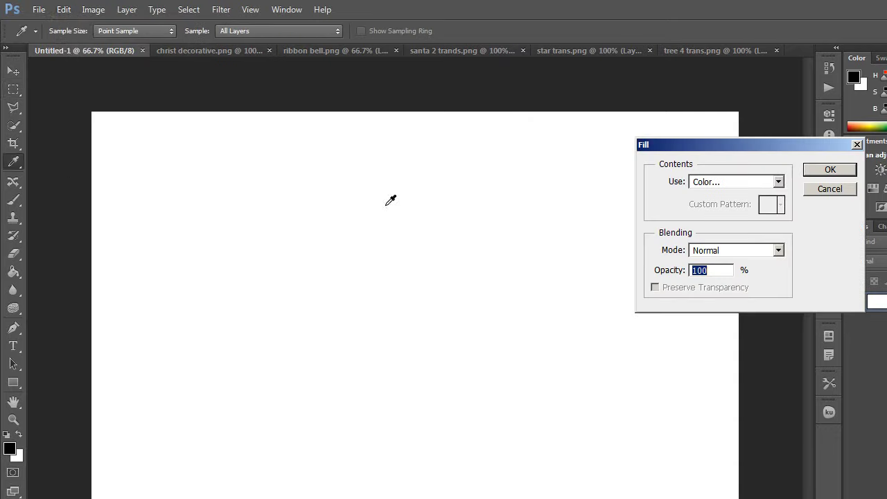
{"action": "left_click", "coordinate": [668, 182]}
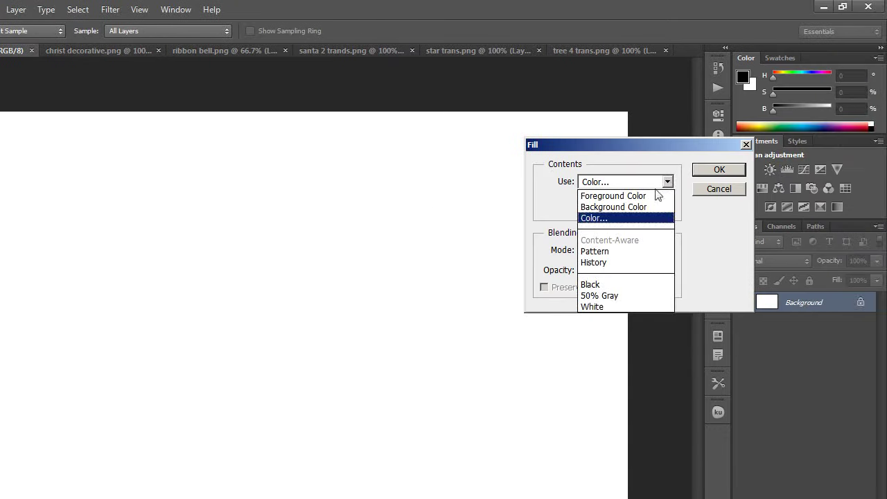
{"action": "left_click", "coordinate": [604, 219]}
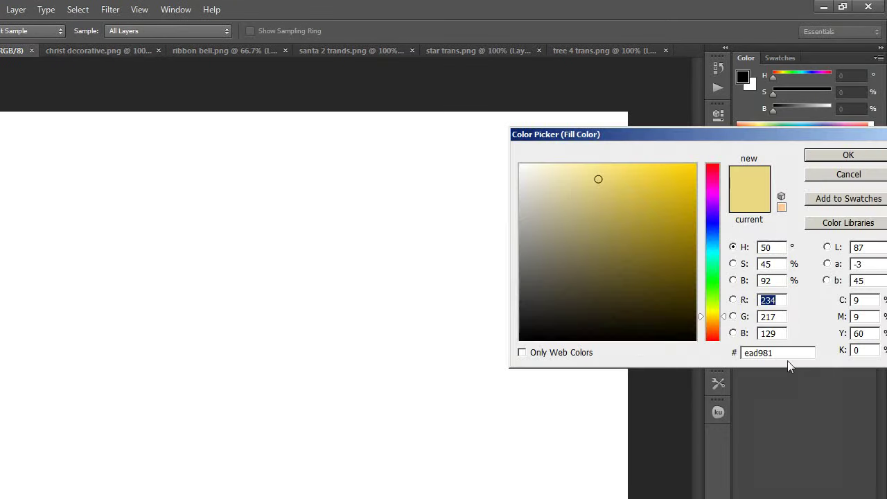
{"action": "key", "text": "BackSpace"}
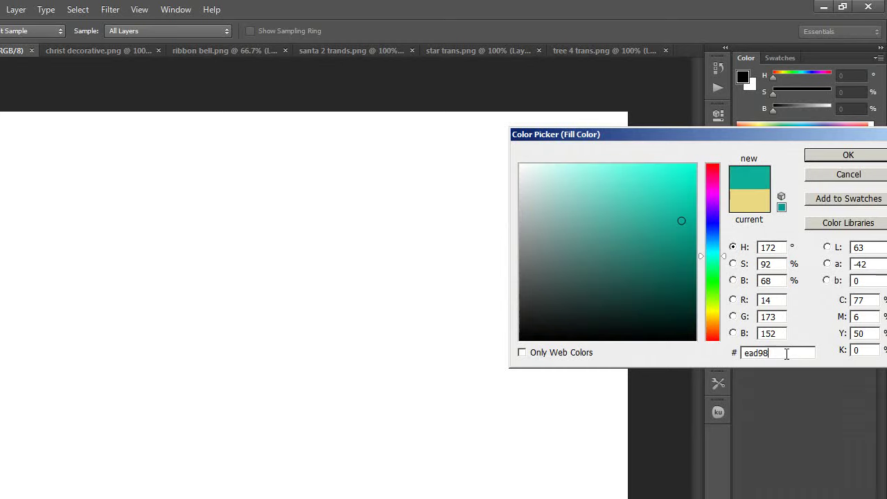
{"action": "key", "text": "BackSpace"}
{"action": "key", "text": "BackSpace"}
{"action": "key", "text": "BackSpace"}
{"action": "type", "text": "660f15"}
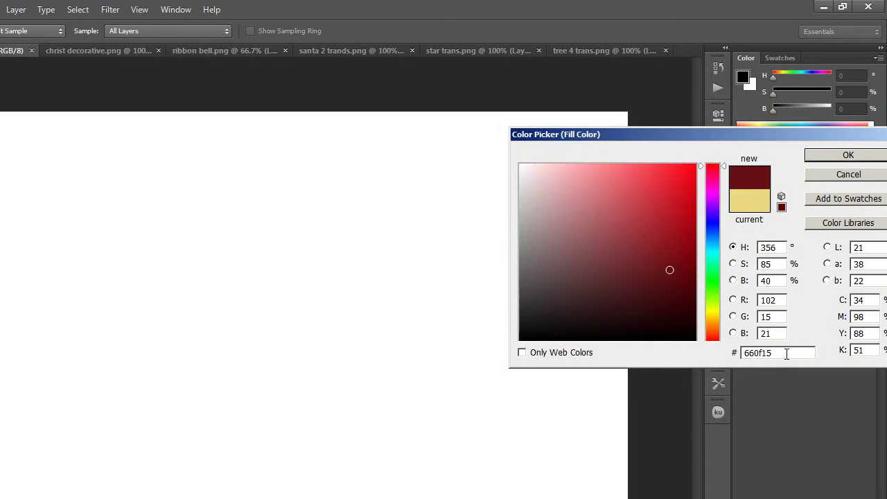
{"action": "left_click", "coordinate": [851, 156]}
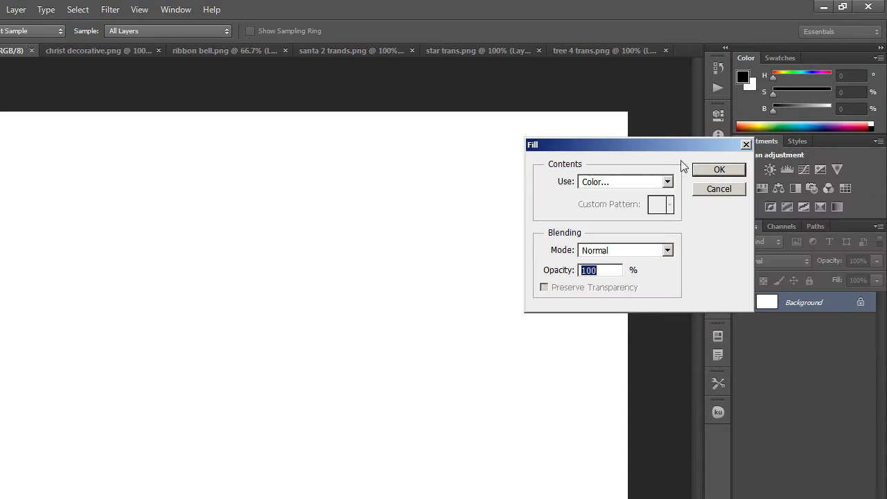
{"action": "left_click", "coordinate": [722, 172]}
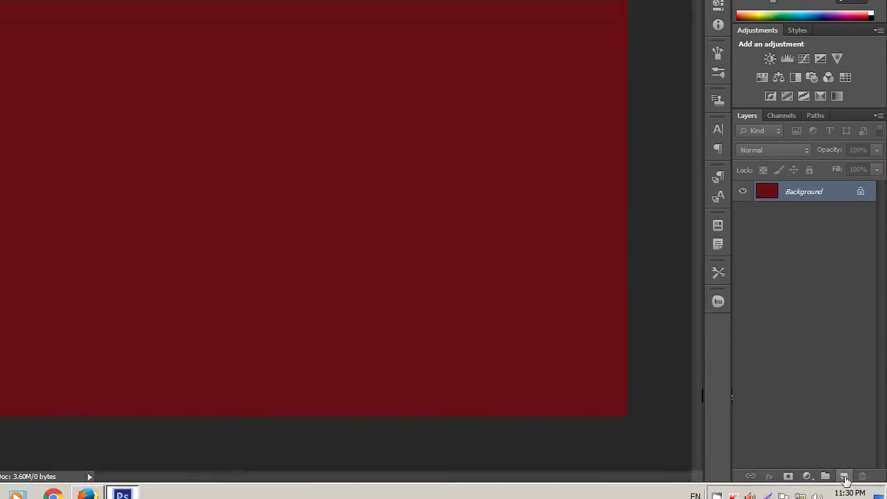
{"action": "left_click", "coordinate": [844, 463]}
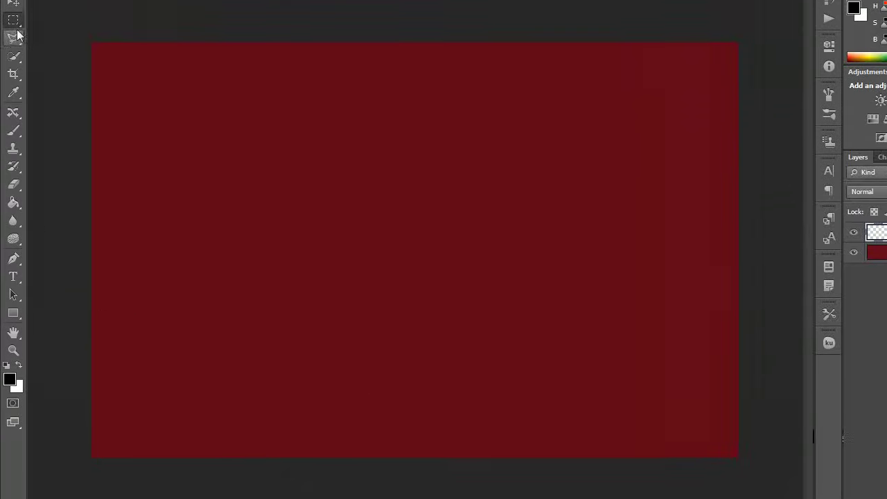
- Draw a rectangular selection across the bottom strip of the canvas
{"action": "right_click", "coordinate": [13, 20]}
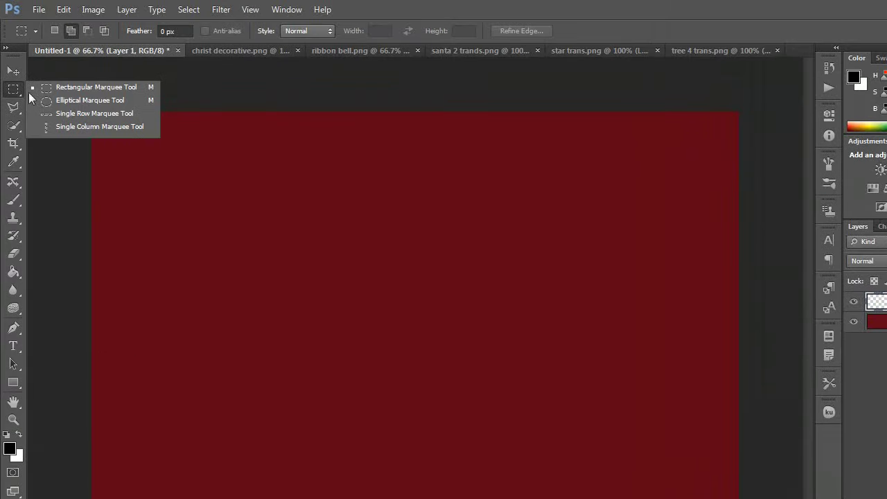
{"action": "left_click", "coordinate": [95, 88]}
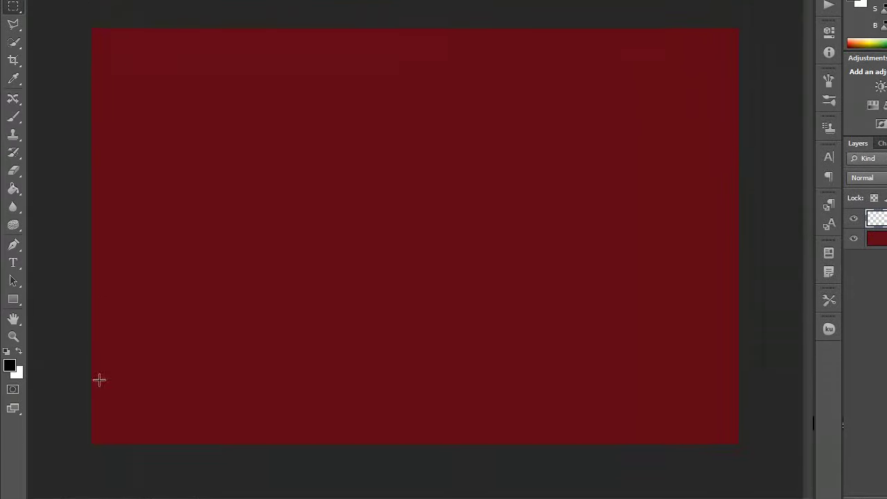
{"action": "left_click_drag", "start_coordinate": [93, 364], "coordinate": [672, 405]}
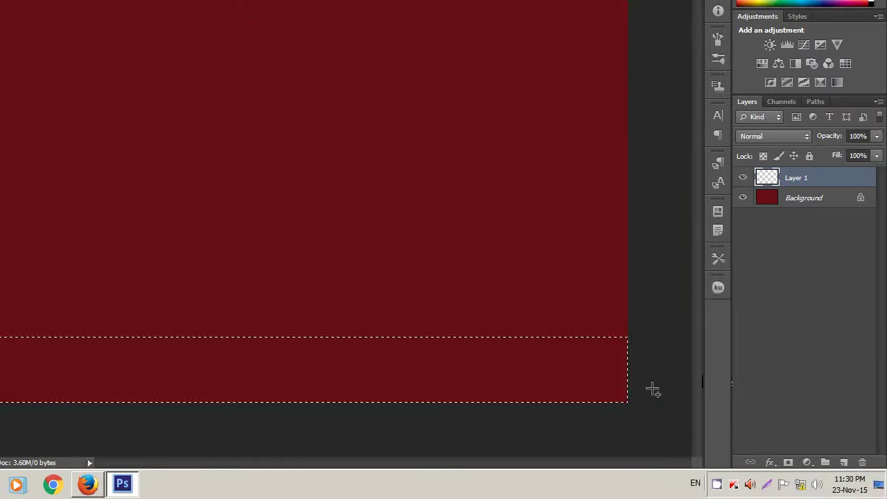
- Fill the bottom strip with pale gold #ead981 and deselect it
{"action": "left_click", "coordinate": [63, 10]}
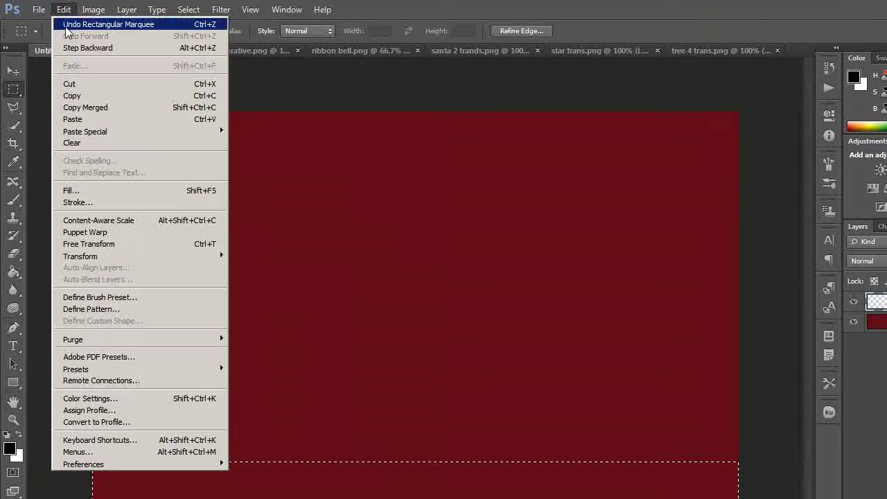
{"action": "left_click", "coordinate": [69, 190]}
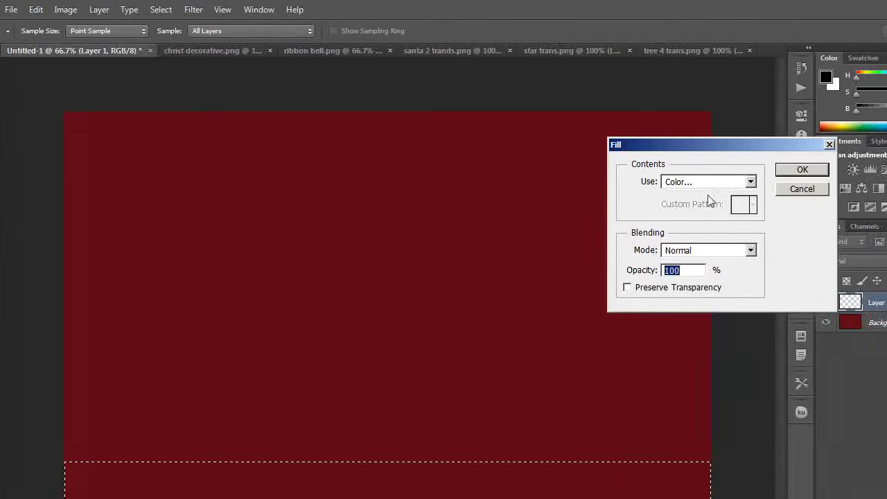
{"action": "left_click", "coordinate": [598, 182]}
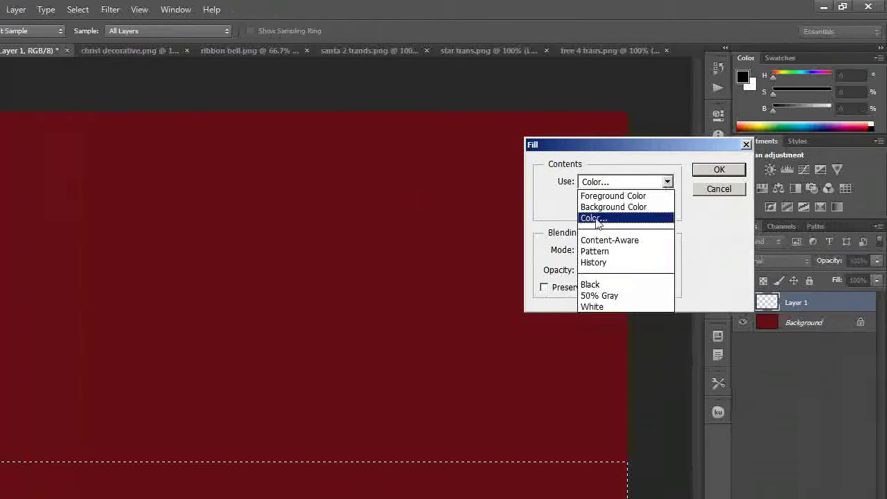
{"action": "left_click", "coordinate": [597, 218]}
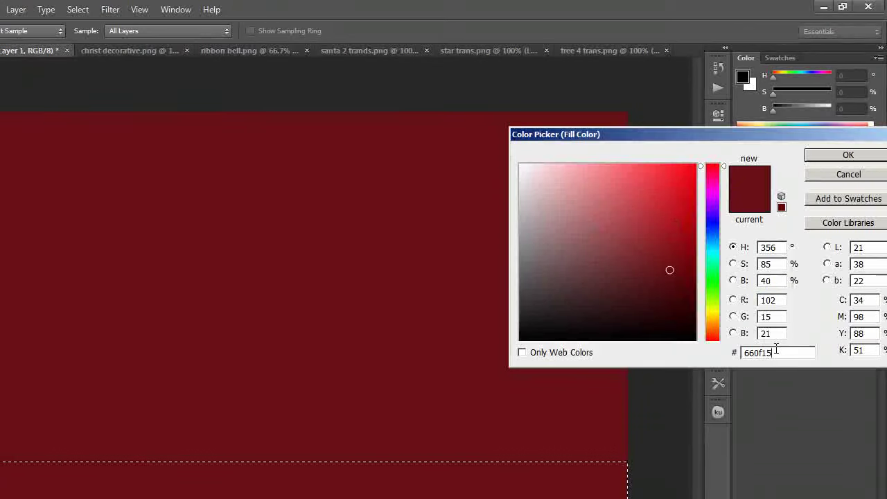
{"action": "key", "text": "BackSpace"}
{"action": "key", "text": "BackSpace"}
{"action": "key", "text": "BackSpace"}
{"action": "key", "text": "BackSpace"}
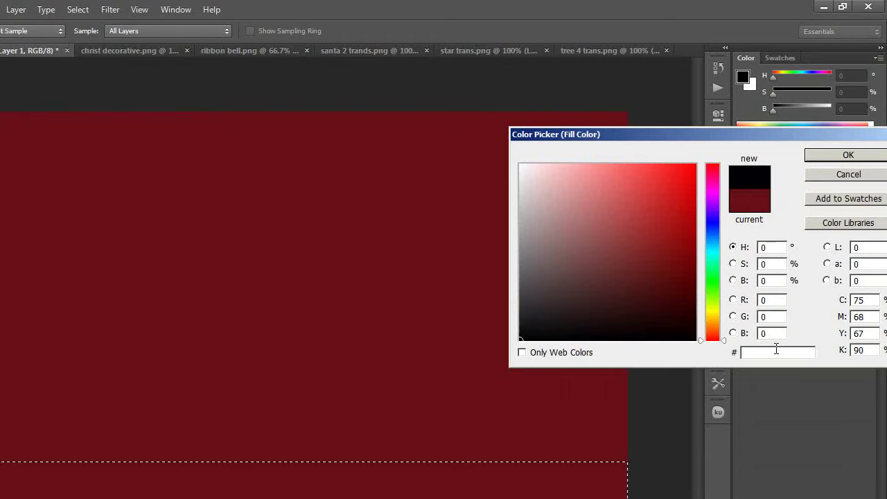
{"action": "type", "text": "ead98"}
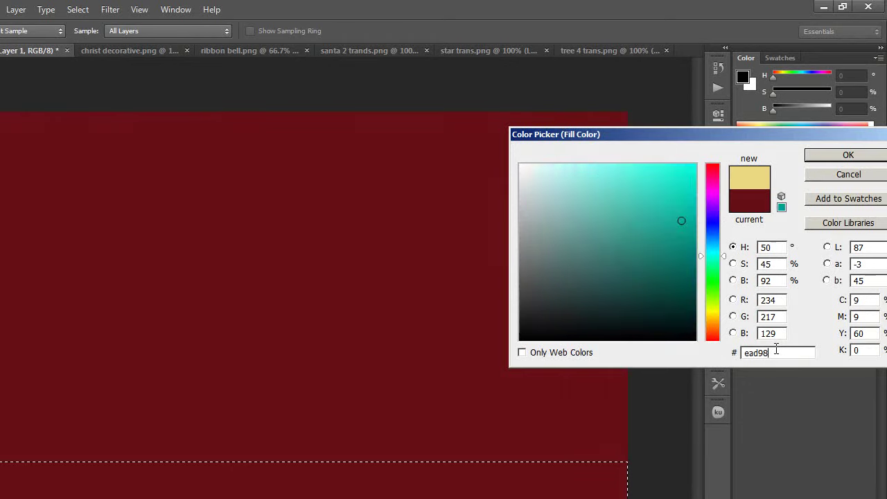
{"action": "type", "text": "1"}
{"action": "left_click", "coordinate": [849, 155]}
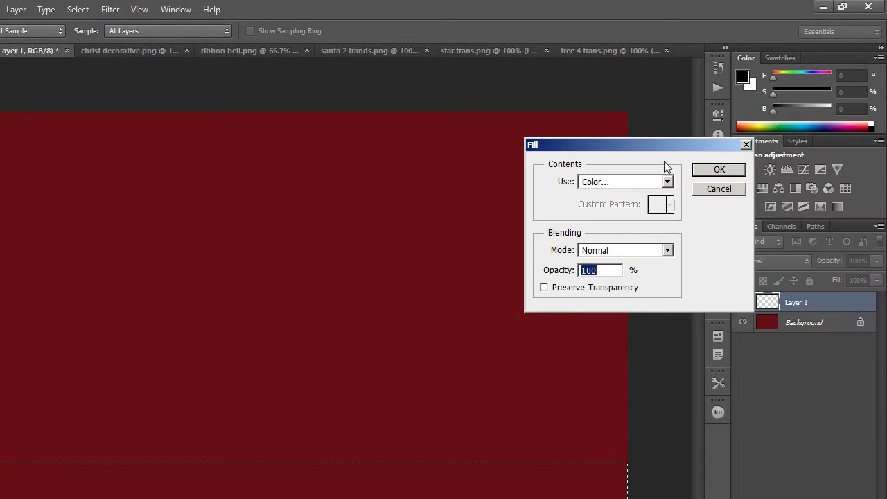
{"action": "left_click", "coordinate": [718, 169]}
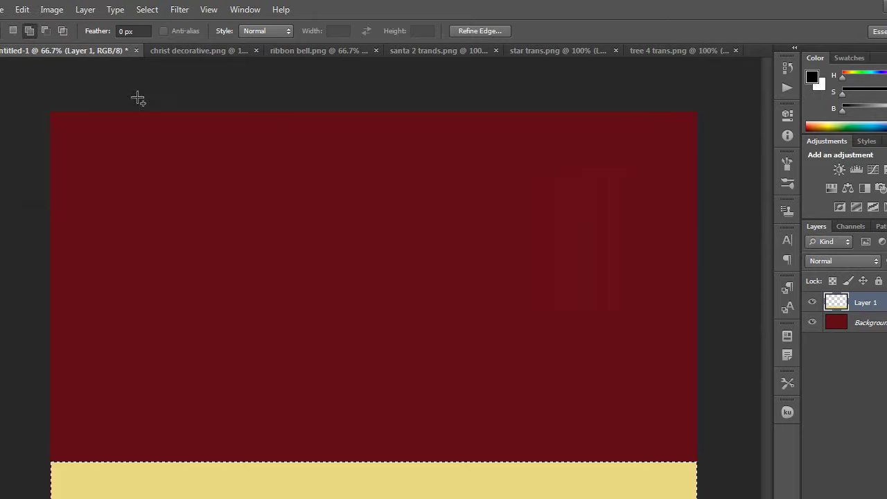
{"action": "left_click", "coordinate": [190, 10]}
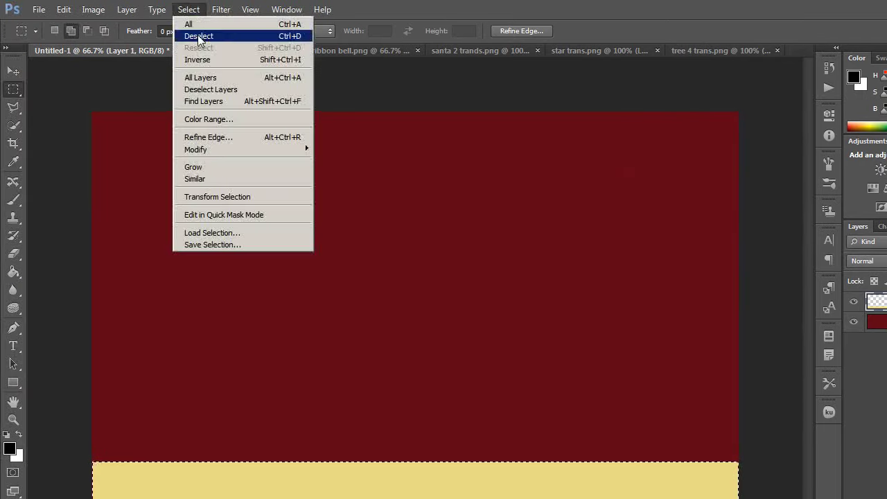
{"action": "left_click", "coordinate": [200, 36]}
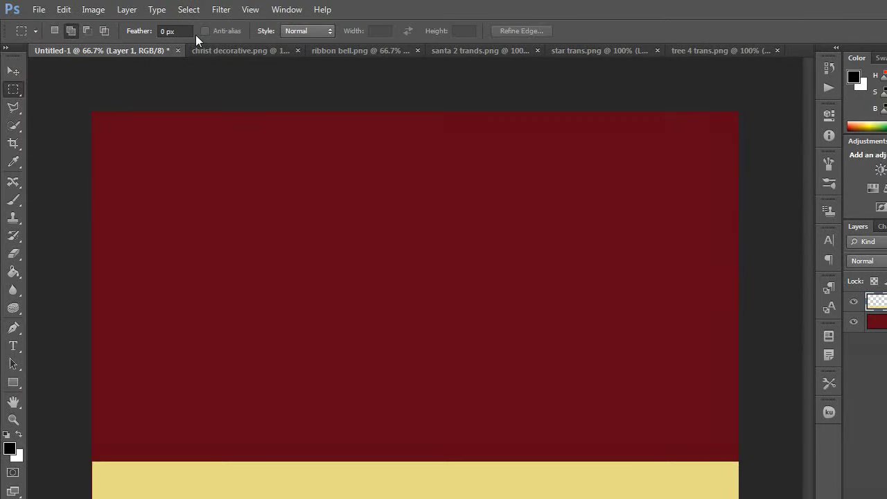
- Copy all of ribbon bell.png and paste it into Untitled-1 as Layer 2
{"action": "left_click", "coordinate": [333, 52]}
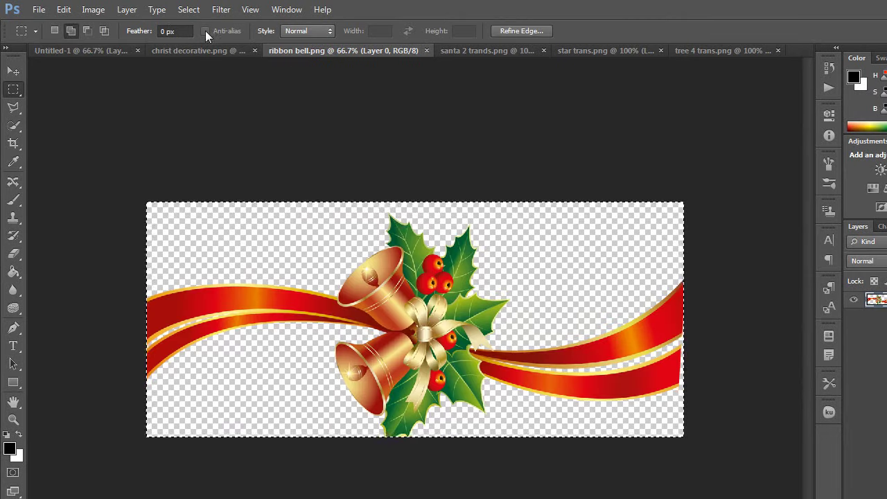
{"action": "left_click", "coordinate": [190, 10]}
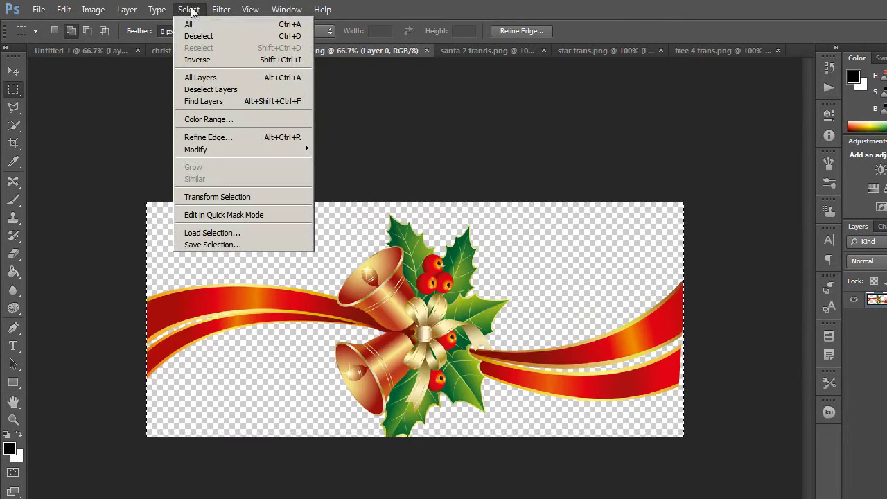
{"action": "left_click", "coordinate": [188, 24]}
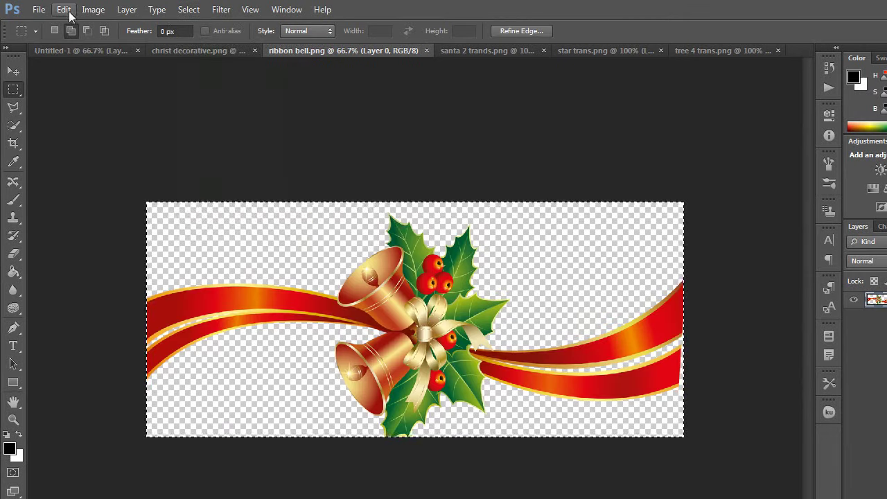
{"action": "left_click", "coordinate": [64, 10]}
{"action": "left_click", "coordinate": [72, 93]}
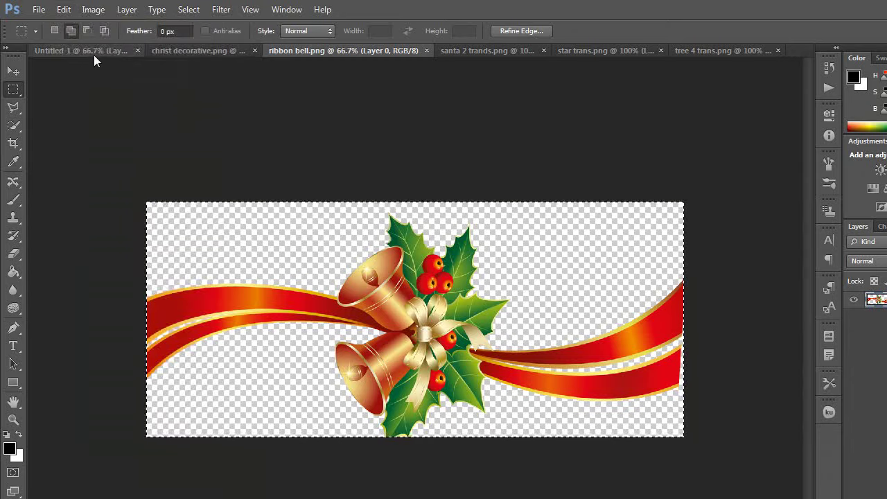
{"action": "left_click", "coordinate": [96, 52]}
{"action": "left_click", "coordinate": [64, 10]}
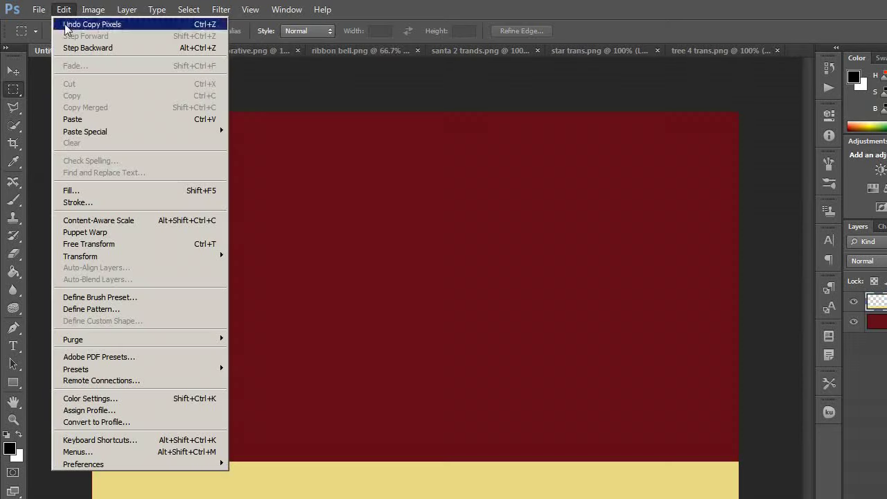
{"action": "left_click", "coordinate": [75, 119]}
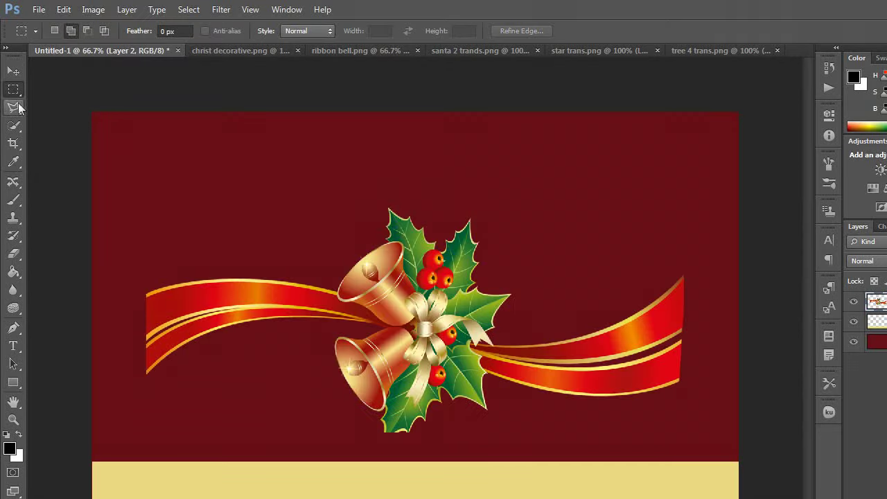
{"action": "left_click", "coordinate": [13, 71]}
- Scale the bells-and-ribbon layer to full card width and about 86% height along the bottom
{"action": "left_click_drag", "start_coordinate": [148, 323], "coordinate": [91, 320]}
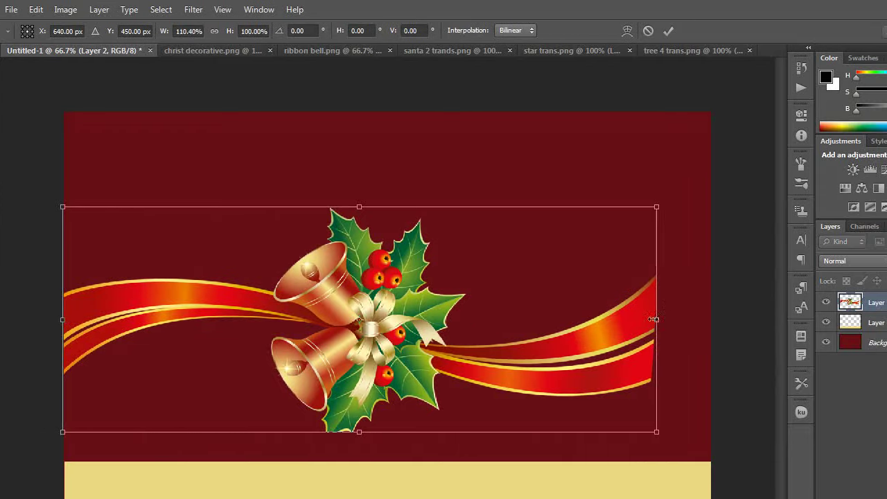
{"action": "left_click_drag", "start_coordinate": [654, 320], "coordinate": [656, 319]}
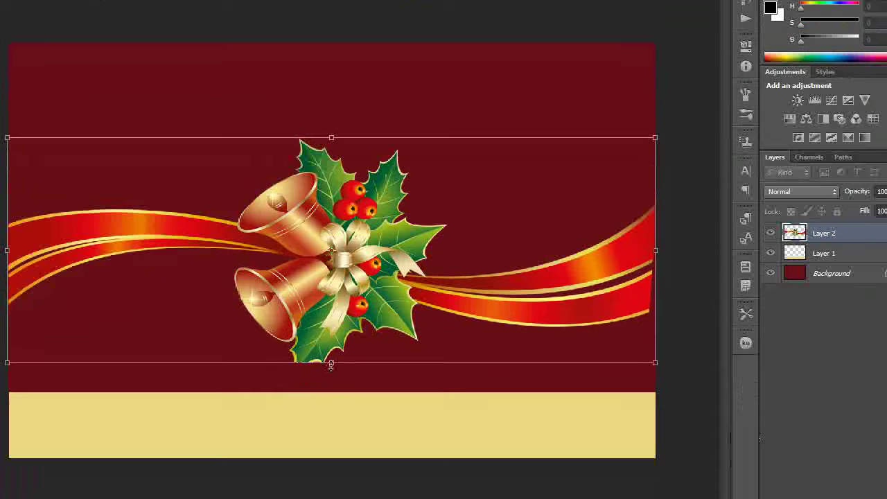
{"action": "left_click_drag", "start_coordinate": [332, 432], "coordinate": [321, 406]}
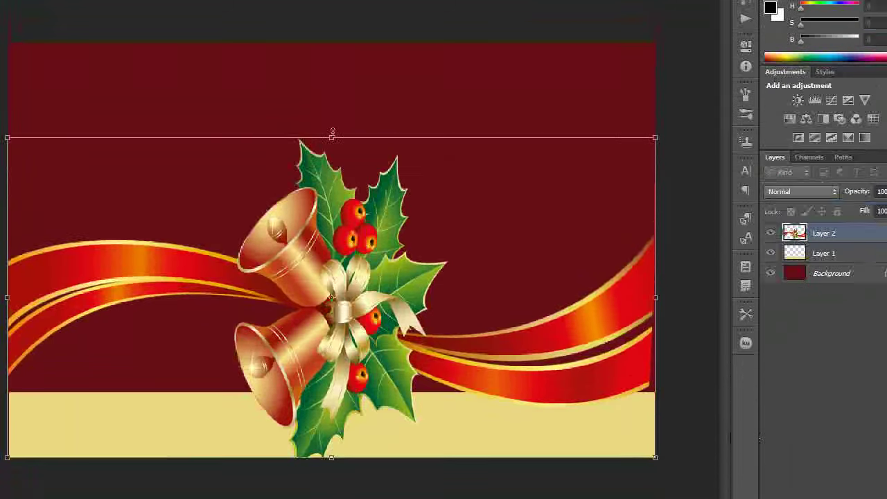
{"action": "left_click_drag", "start_coordinate": [321, 138], "coordinate": [320, 306]}
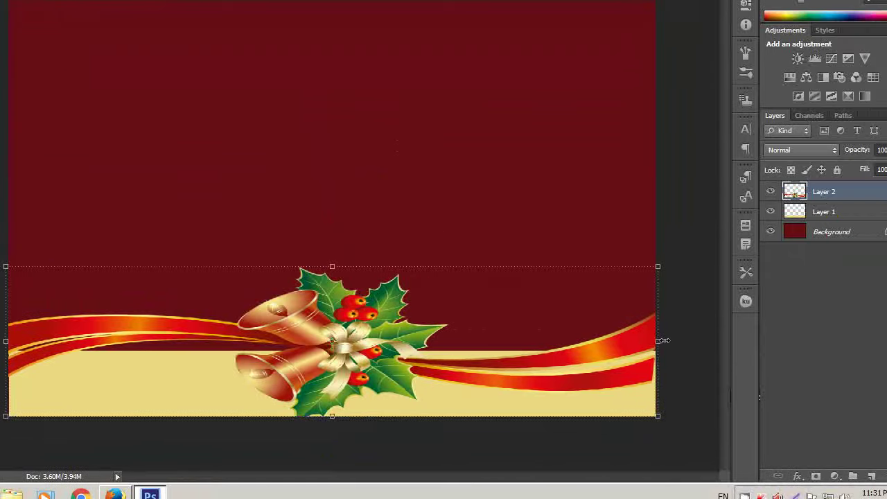
{"action": "left_click", "coordinate": [673, 340]}
{"action": "left_click_drag", "start_coordinate": [320, 266], "coordinate": [313, 287]}
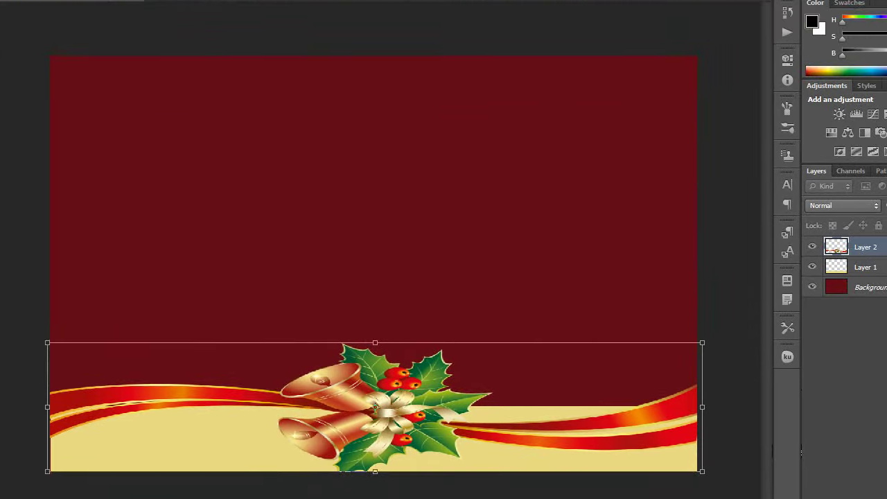
{"action": "left_click", "coordinate": [17, 94]}
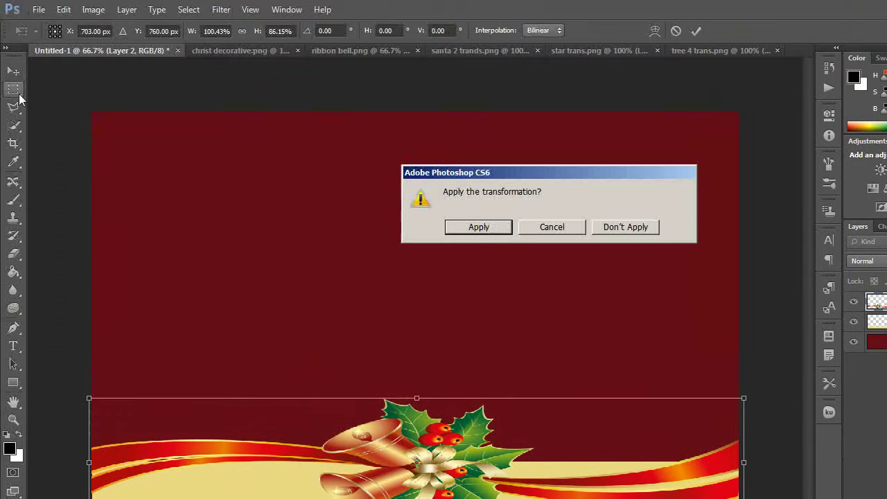
{"action": "left_click", "coordinate": [495, 229]}
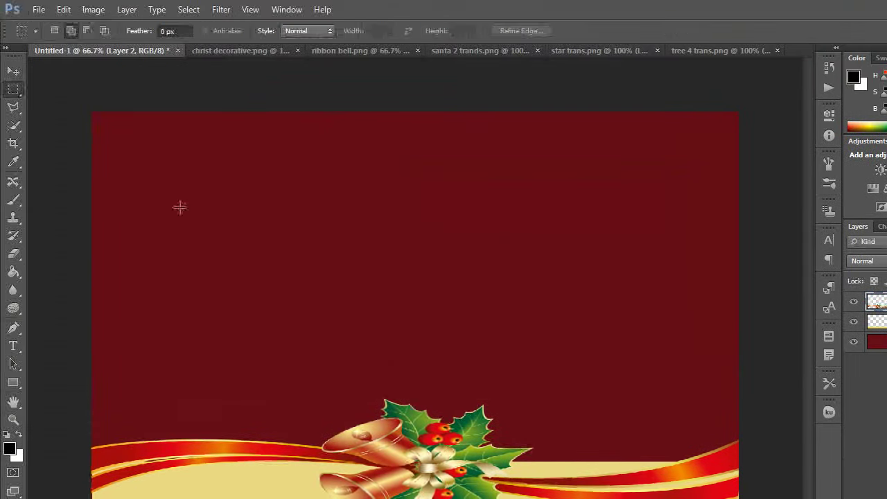
- Pick the Eraser with a 28 px soft brush
{"action": "left_click", "coordinate": [15, 258]}
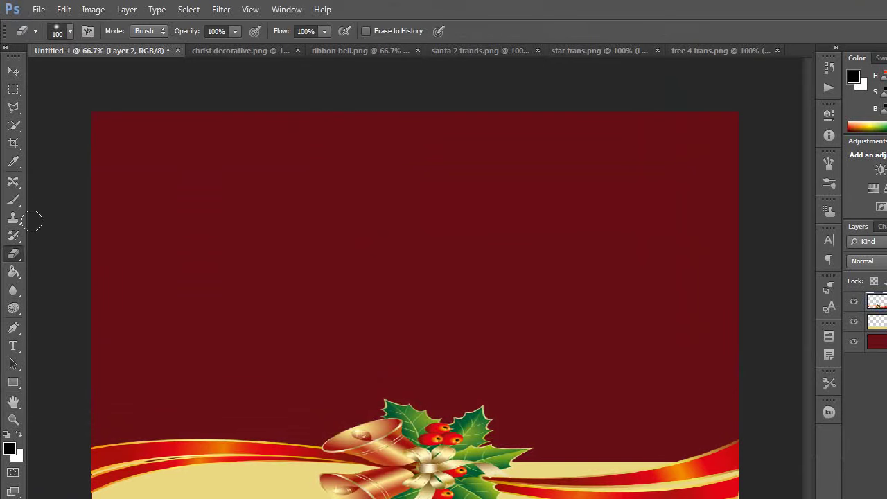
{"action": "left_click", "coordinate": [70, 31]}
{"action": "left_click_drag", "start_coordinate": [154, 161], "coordinate": [154, 156]}
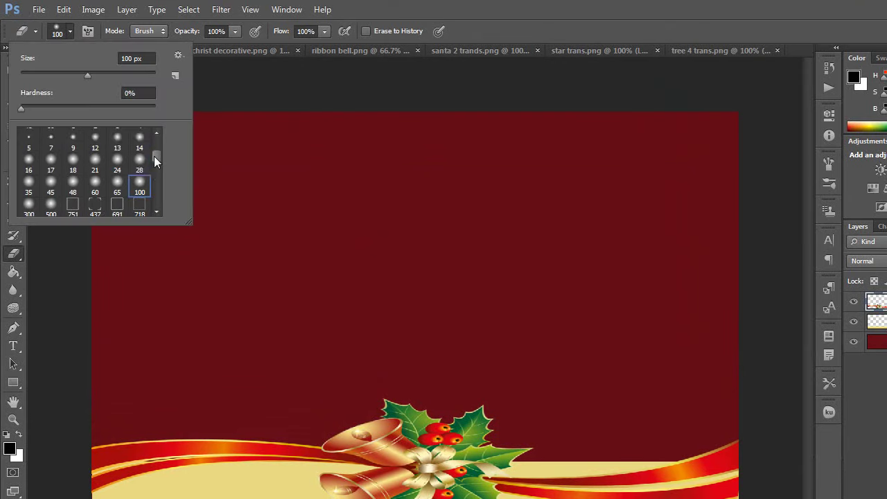
{"action": "left_click", "coordinate": [140, 154]}
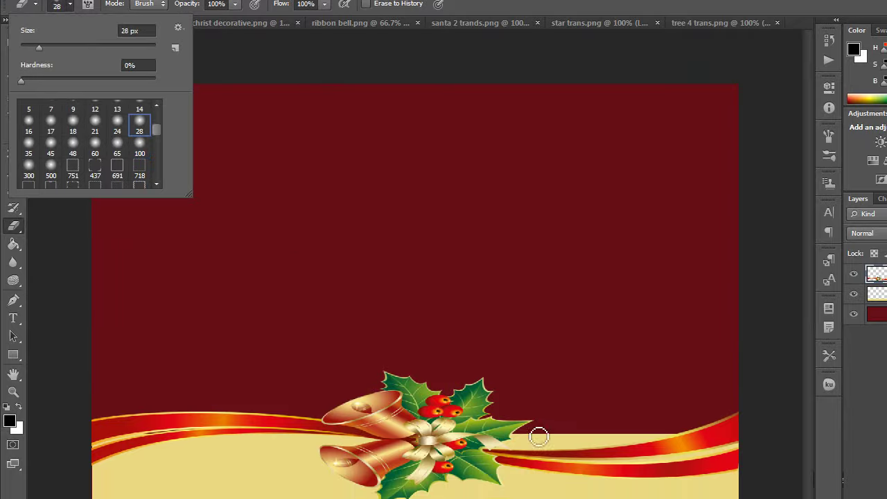
{"action": "left_click", "coordinate": [550, 373]}
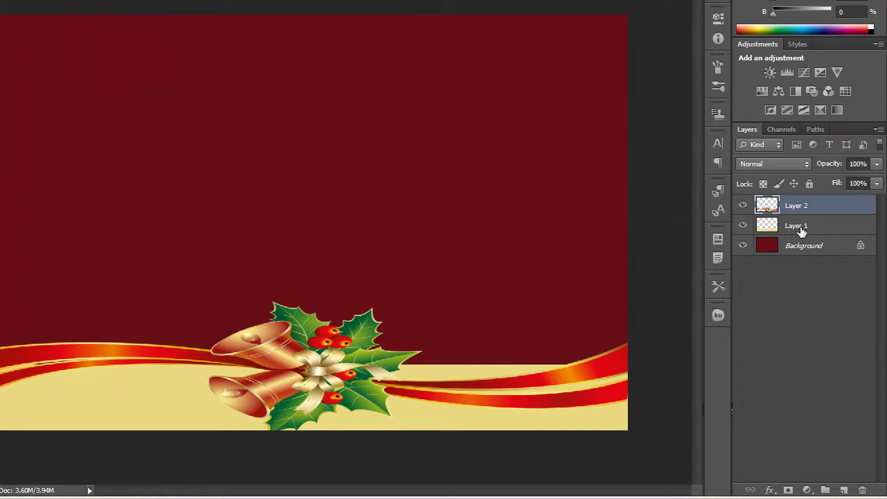
- Erase Layer 1's cream above the right-hand ribbon, then reselect Layer 2
{"action": "left_click", "coordinate": [802, 227]}
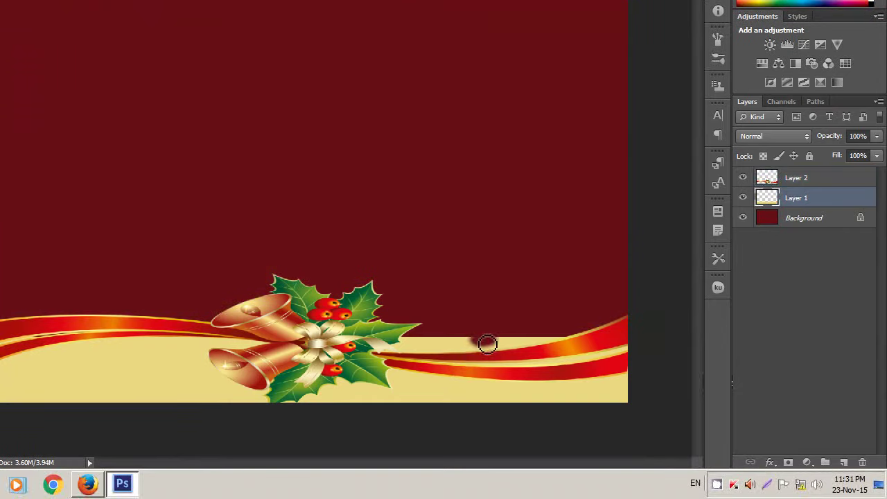
{"action": "mouse_move", "coordinate": [487, 344]}
{"action": "left_mouse_down"}
{"action": "mouse_move", "coordinate": [556, 339]}
{"action": "mouse_move", "coordinate": [408, 343]}
{"action": "mouse_move", "coordinate": [465, 342]}
{"action": "mouse_move", "coordinate": [446, 353]}
{"action": "mouse_move", "coordinate": [416, 349]}
{"action": "mouse_move", "coordinate": [450, 353]}
{"action": "mouse_move", "coordinate": [531, 344]}
{"action": "mouse_move", "coordinate": [427, 353]}
{"action": "mouse_move", "coordinate": [545, 340]}
{"action": "mouse_move", "coordinate": [416, 344]}
{"action": "left_mouse_up"}
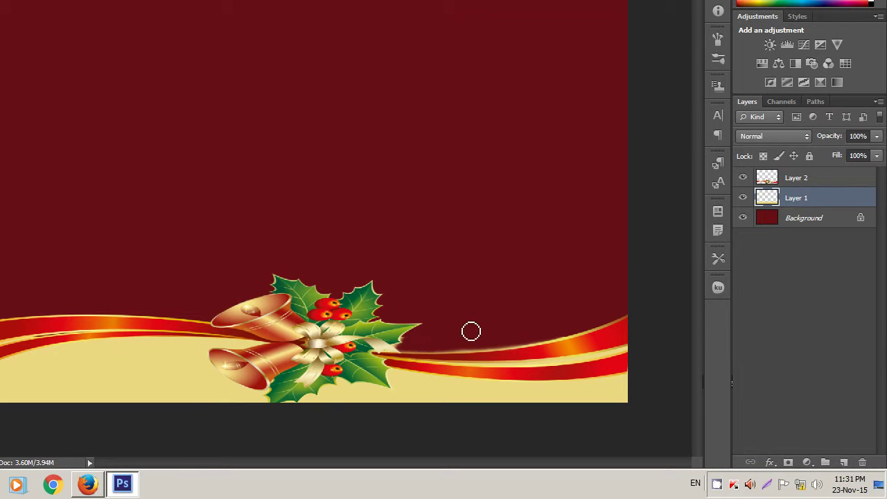
{"action": "left_click", "coordinate": [796, 180]}
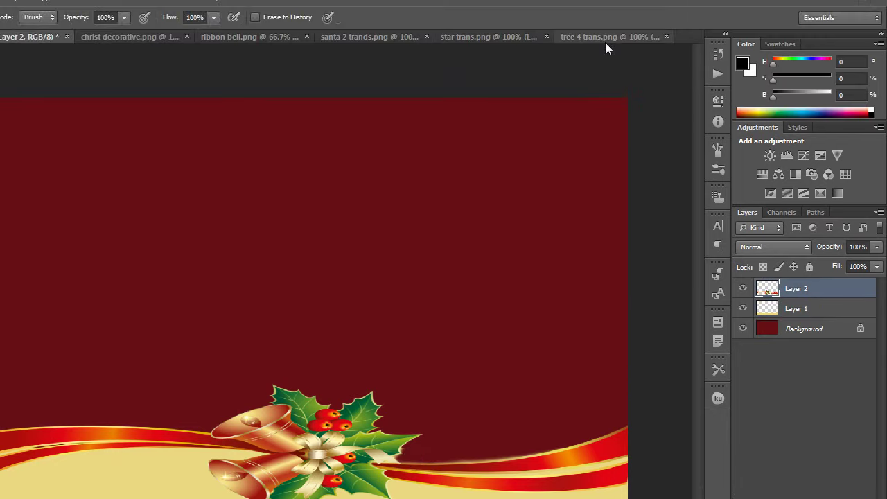
{"action": "left_click", "coordinate": [613, 51]}
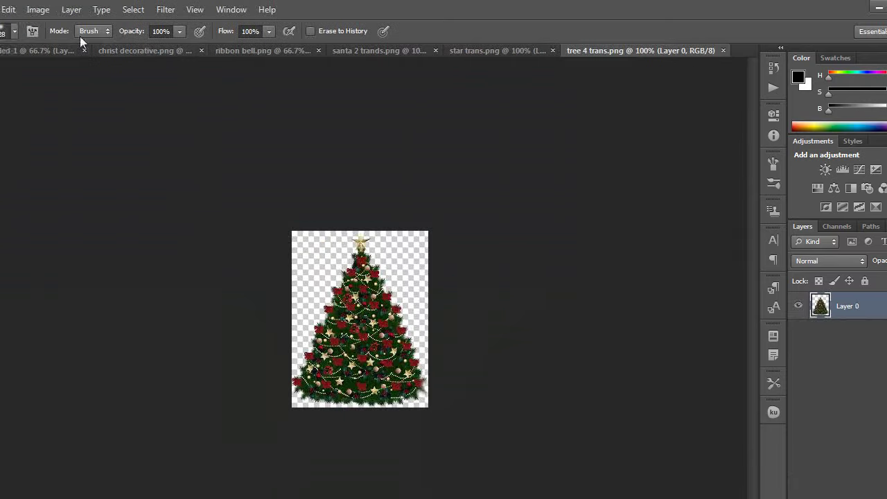
- Copy all of tree 4 trans.png and paste it into the card as Layer 3
{"action": "left_click", "coordinate": [189, 10]}
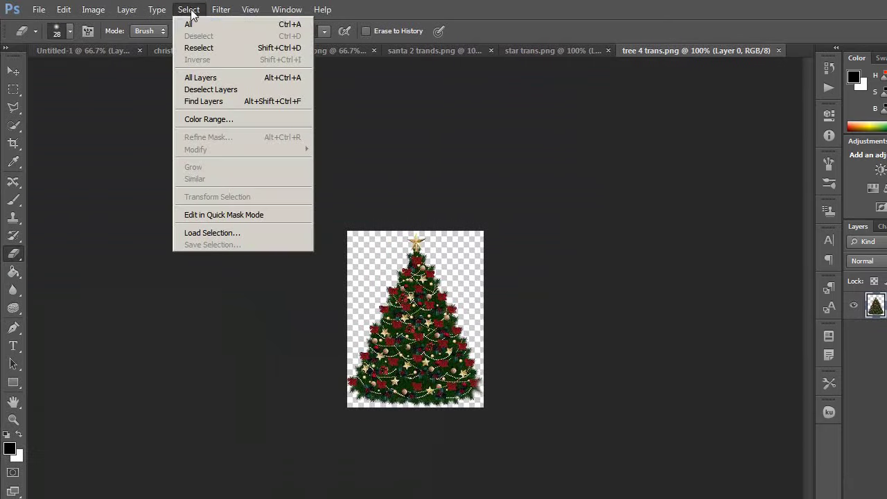
{"action": "left_click", "coordinate": [189, 24]}
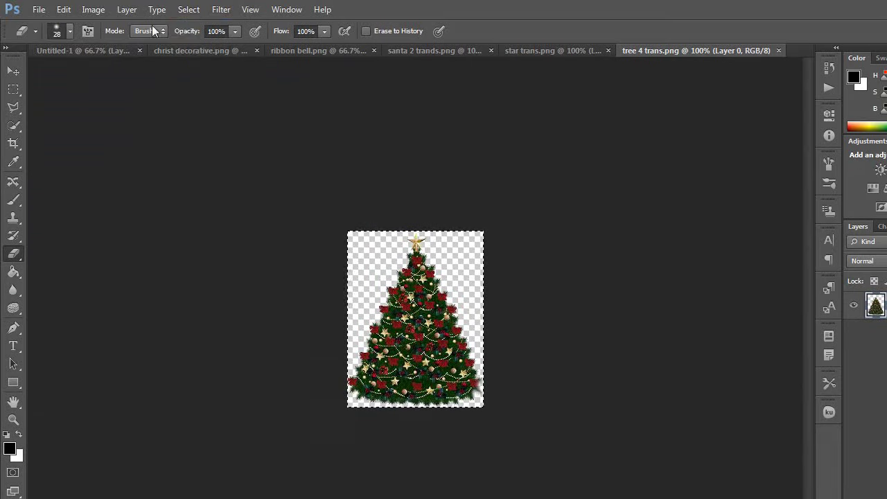
{"action": "left_click", "coordinate": [67, 10]}
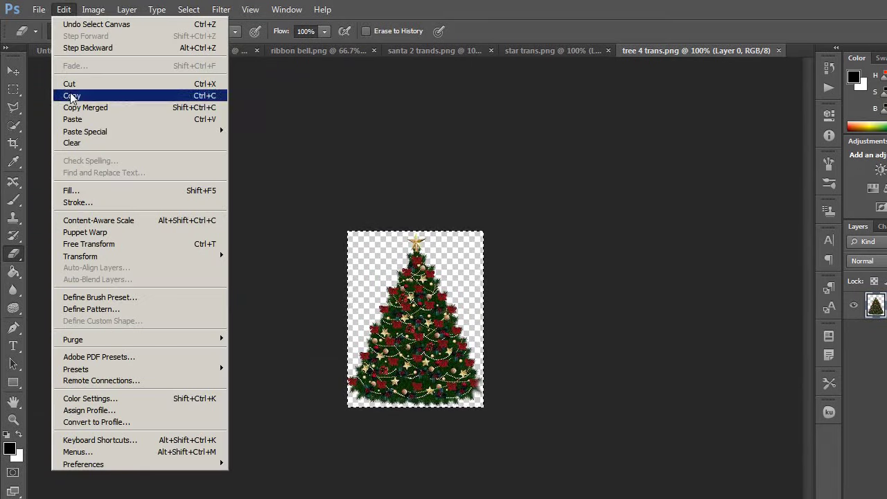
{"action": "left_click", "coordinate": [71, 96]}
{"action": "left_click", "coordinate": [87, 51]}
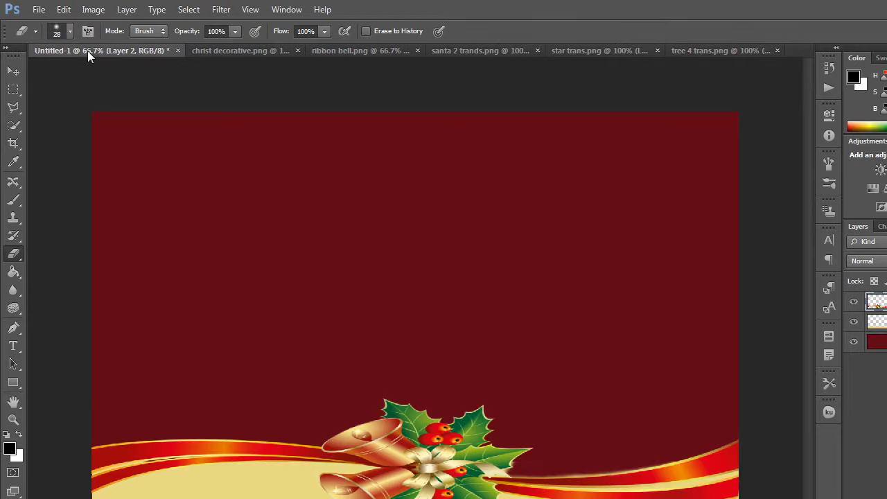
{"action": "left_click", "coordinate": [64, 9]}
{"action": "left_click", "coordinate": [73, 119]}
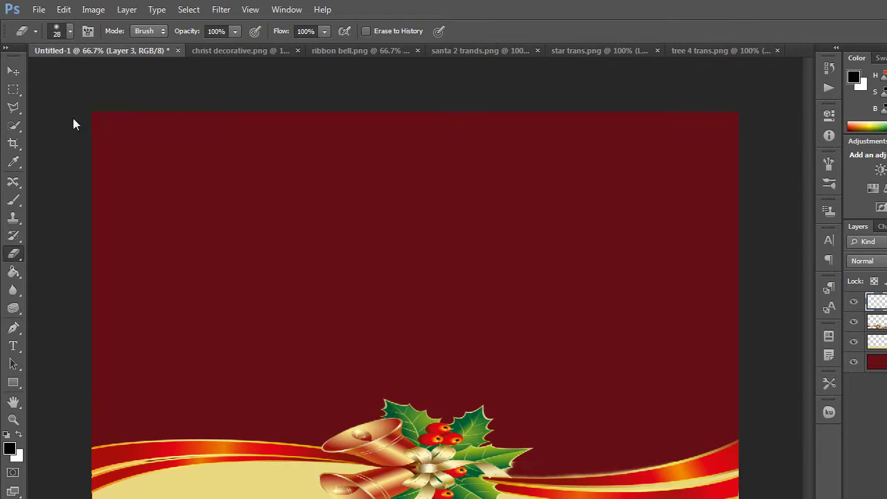
- Move the tree into the lower-right corner above the ribbon and apply
{"action": "left_click", "coordinate": [14, 72]}
{"action": "left_click_drag", "start_coordinate": [397, 340], "coordinate": [648, 364]}
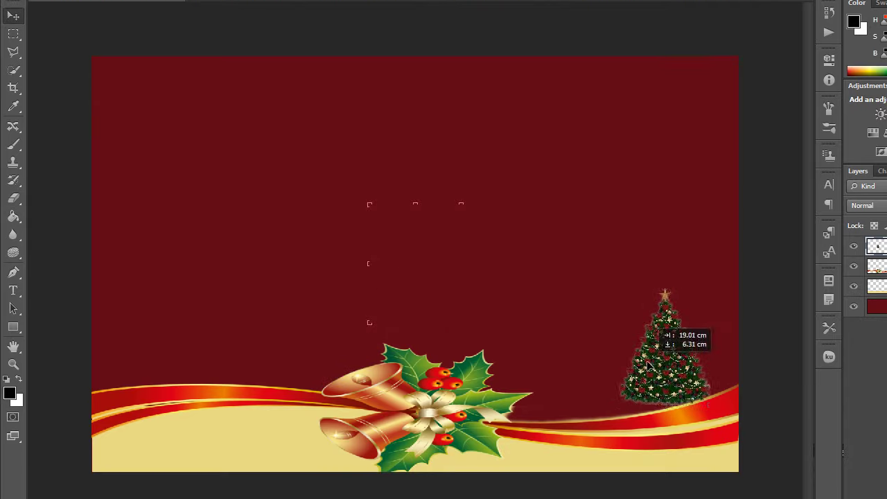
{"action": "mouse_move", "coordinate": [635, 367]}
{"action": "left_mouse_down"}
{"action": "mouse_move", "coordinate": [674, 389]}
{"action": "mouse_move", "coordinate": [654, 366]}
{"action": "left_mouse_up"}
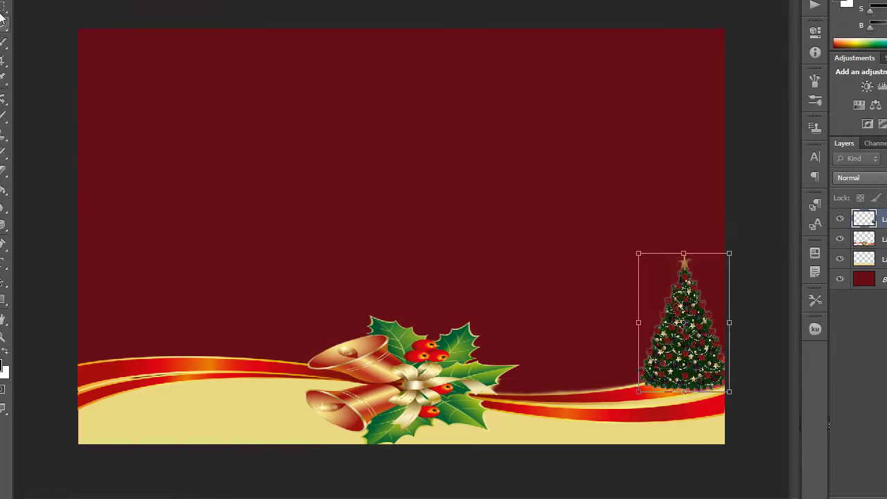
{"action": "key", "text": "m"}
{"action": "left_click", "coordinate": [478, 228]}
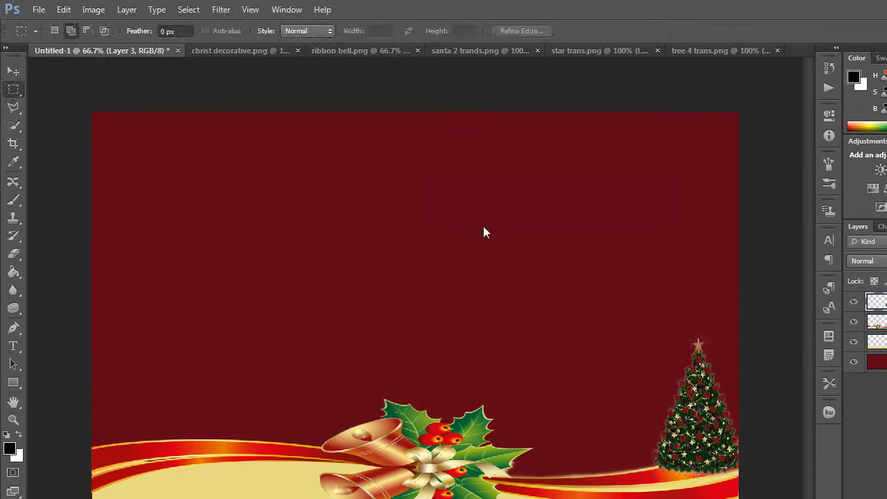
- Copy all of santa 2 trands.png and paste it into the card as Layer 4
{"action": "left_click", "coordinate": [477, 50]}
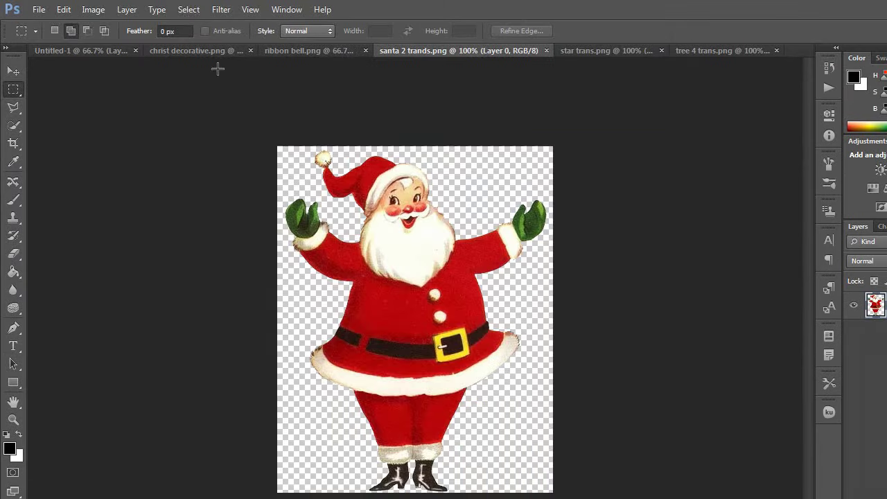
{"action": "left_click", "coordinate": [192, 11]}
{"action": "left_click", "coordinate": [188, 25]}
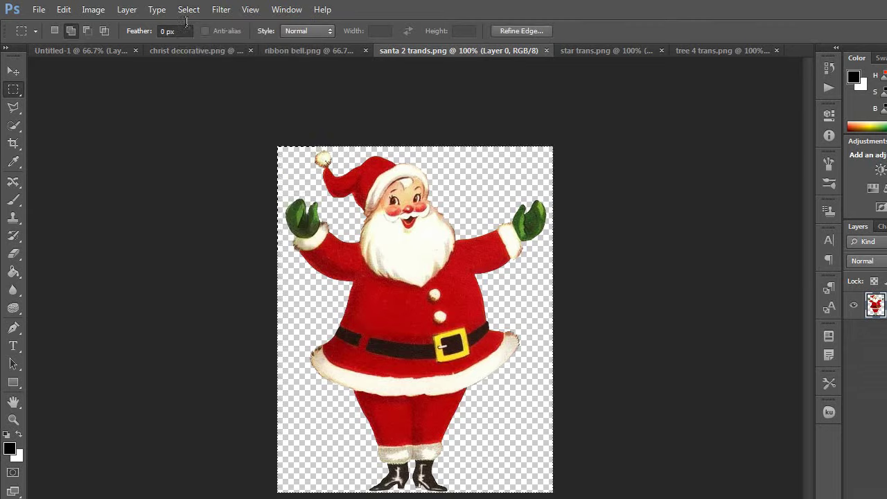
{"action": "left_click", "coordinate": [63, 10]}
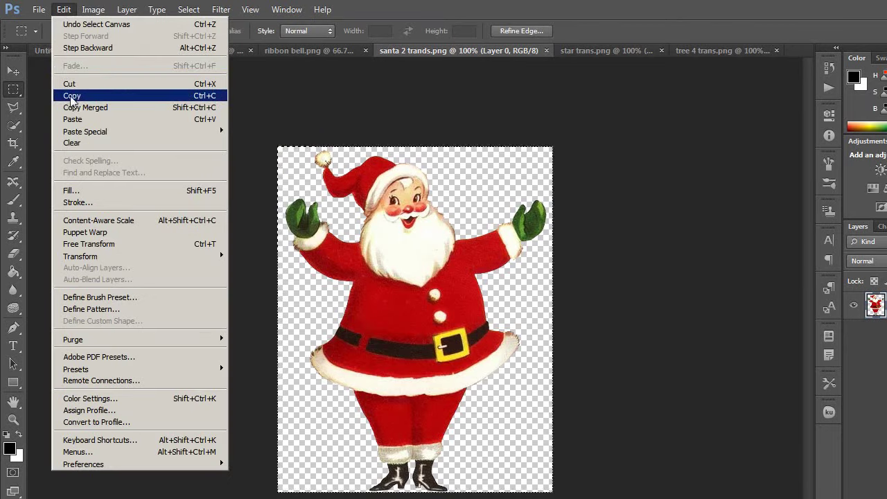
{"action": "left_click", "coordinate": [72, 97]}
{"action": "left_click", "coordinate": [68, 50]}
{"action": "left_click", "coordinate": [63, 10]}
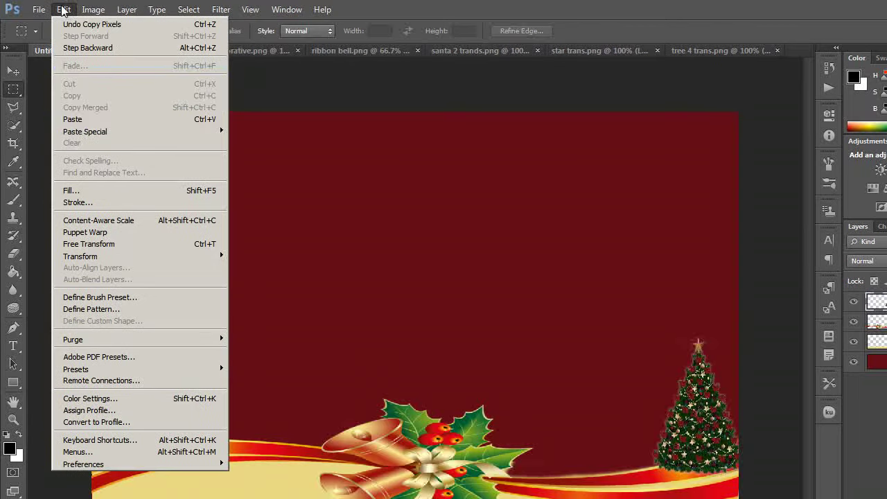
{"action": "left_click", "coordinate": [74, 120]}
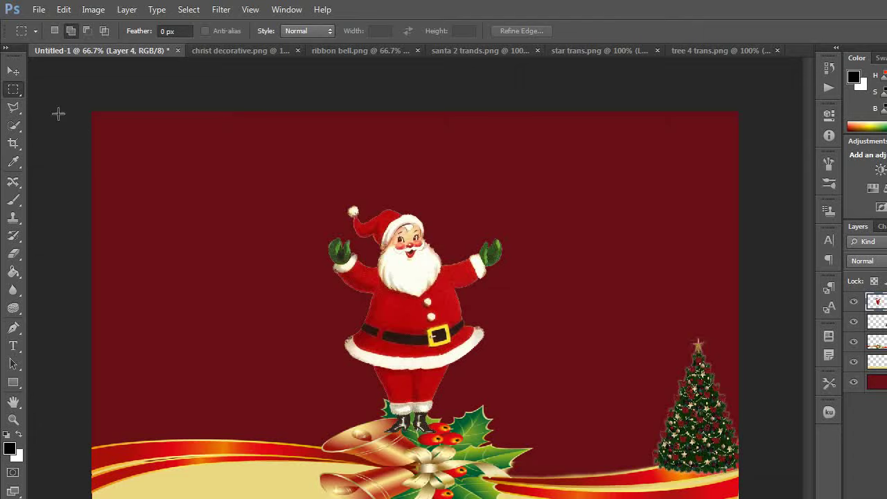
- Move Santa into the lower-left corner, scale it down, and apply the transform
{"action": "left_click", "coordinate": [14, 72]}
{"action": "left_click_drag", "start_coordinate": [426, 303], "coordinate": [190, 373]}
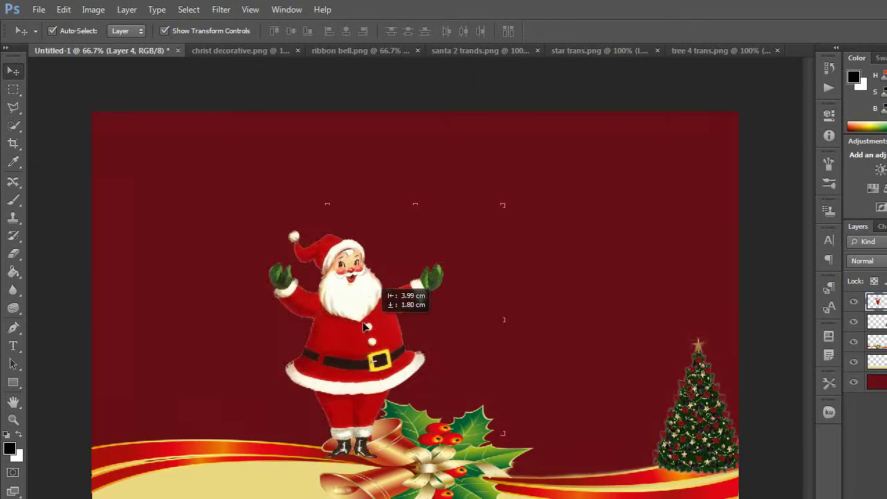
{"action": "left_click_drag", "start_coordinate": [190, 367], "coordinate": [191, 366]}
{"action": "left_click_drag", "start_coordinate": [268, 374], "coordinate": [238, 375]}
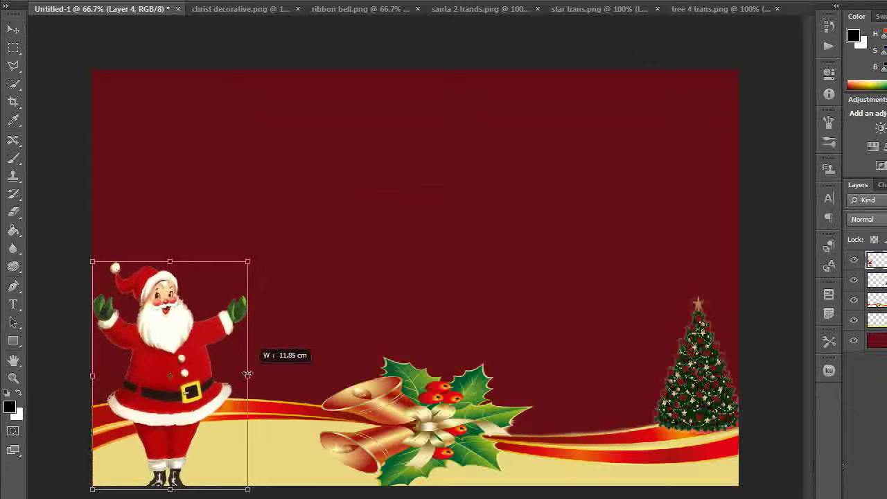
{"action": "left_click_drag", "start_coordinate": [165, 261], "coordinate": [165, 275]}
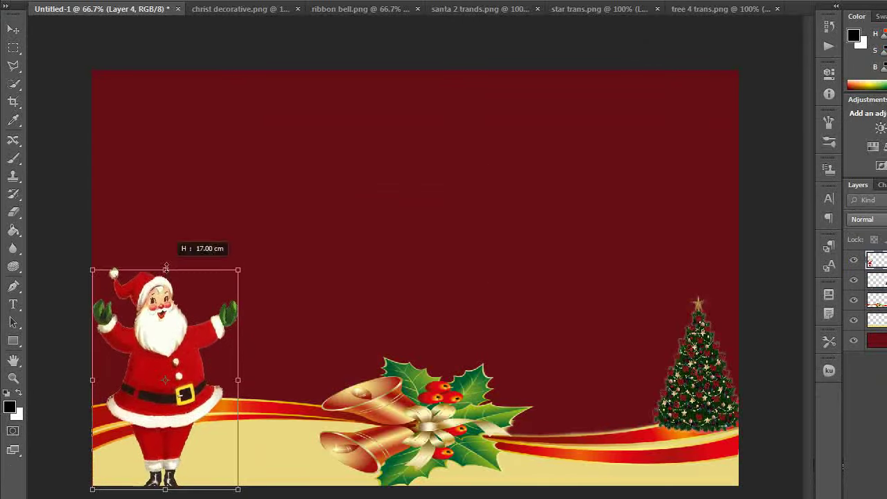
{"action": "left_click_drag", "start_coordinate": [238, 367], "coordinate": [229, 366]}
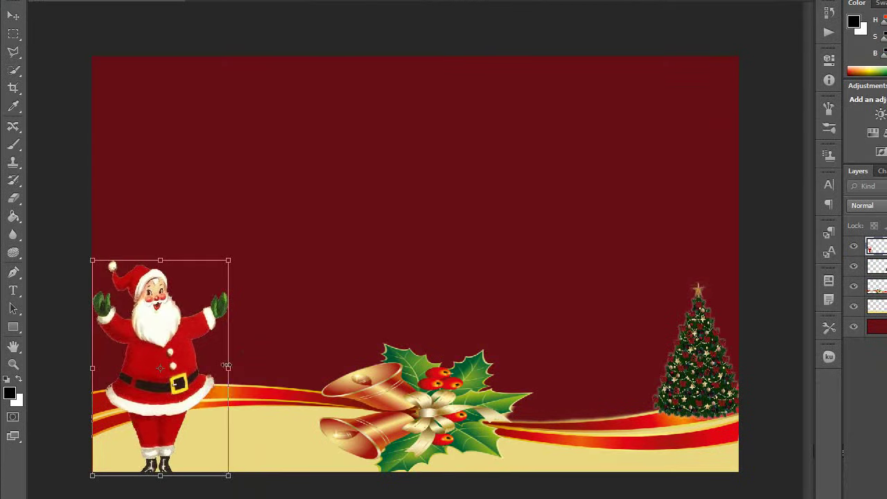
{"action": "left_click_drag", "start_coordinate": [134, 369], "coordinate": [146, 365]}
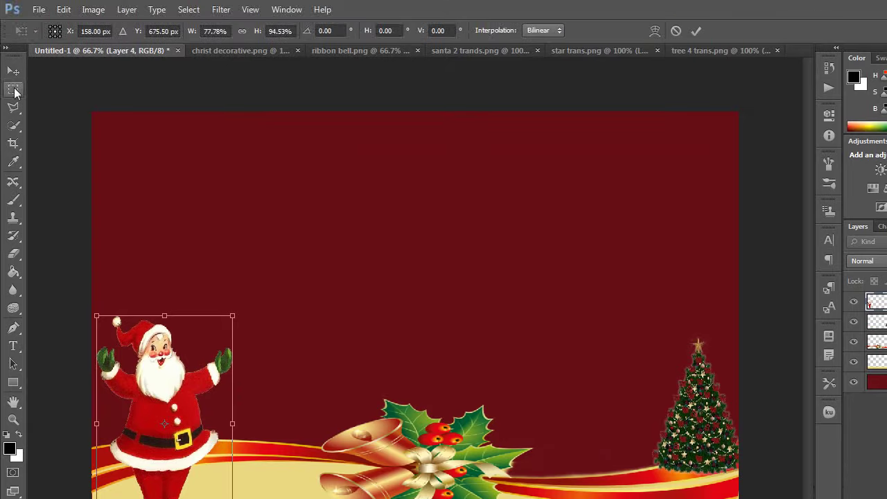
{"action": "left_click", "coordinate": [14, 90]}
{"action": "left_click", "coordinate": [480, 228]}
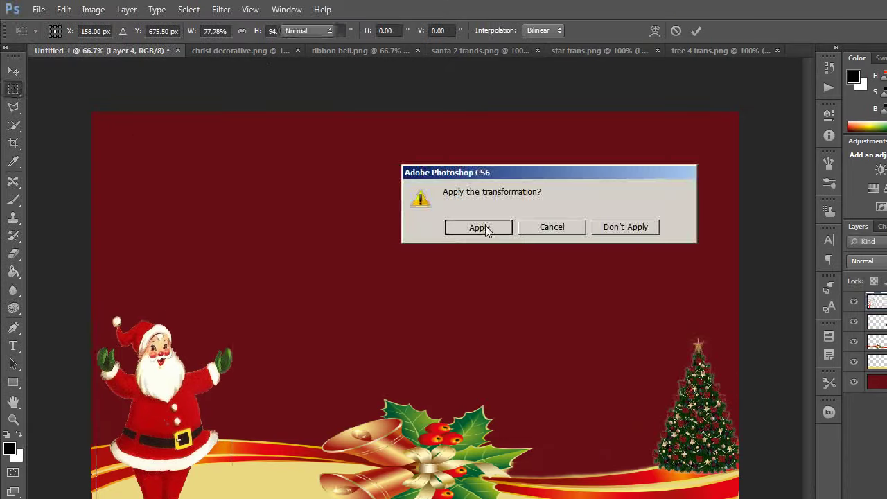
{"action": "left_click", "coordinate": [260, 52]}
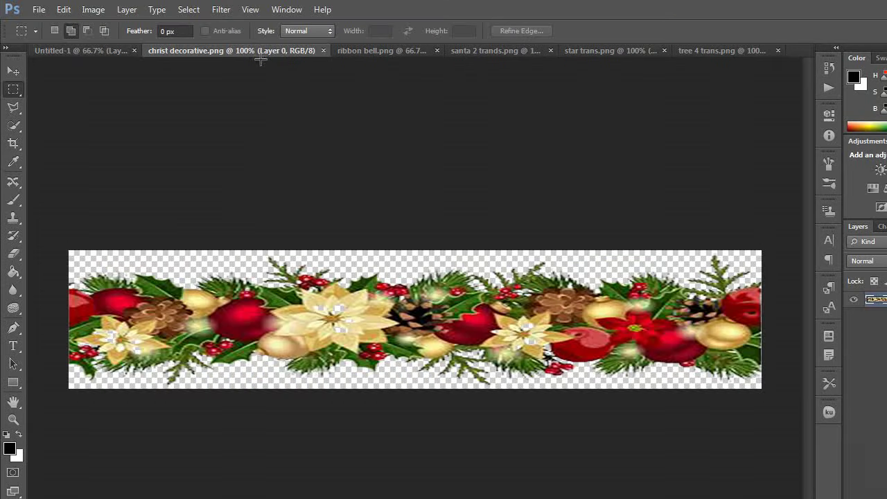
- Copy all of christ decorative.png and paste the garland into the card as Layer 5
{"action": "left_click", "coordinate": [189, 10]}
{"action": "left_click", "coordinate": [224, 24]}
{"action": "left_click", "coordinate": [64, 9]}
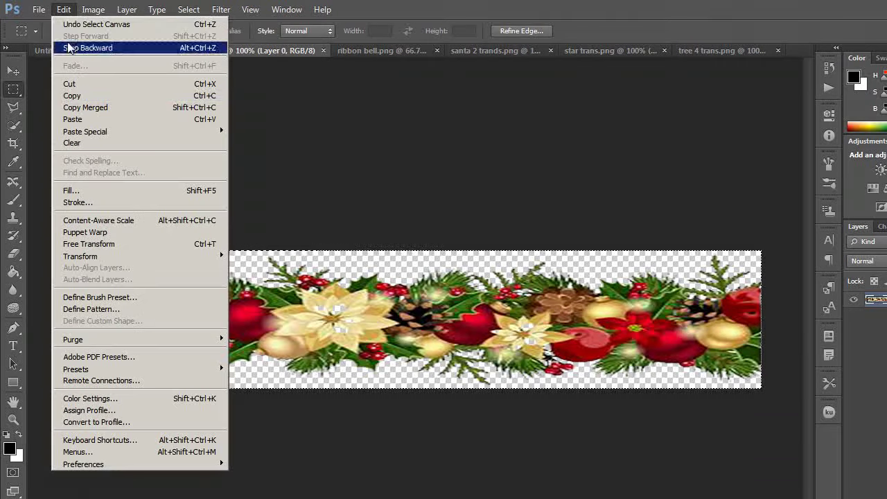
{"action": "left_click", "coordinate": [72, 96]}
{"action": "left_click", "coordinate": [82, 50]}
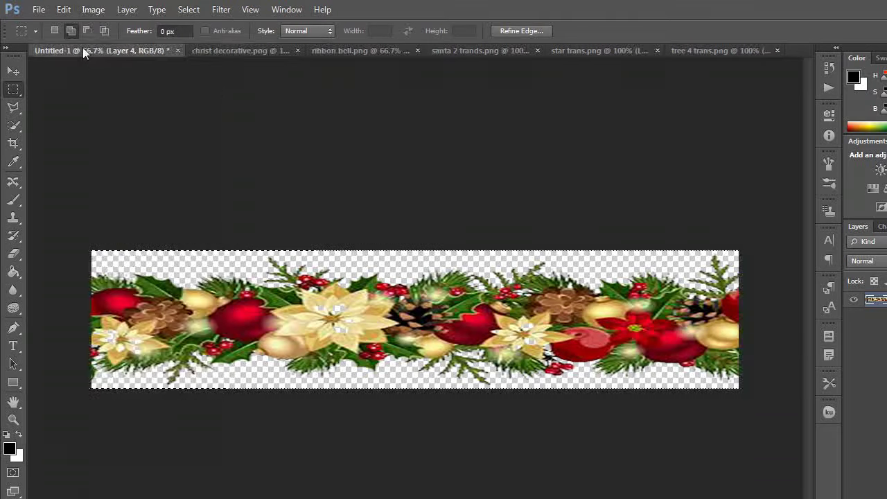
{"action": "left_click", "coordinate": [64, 10]}
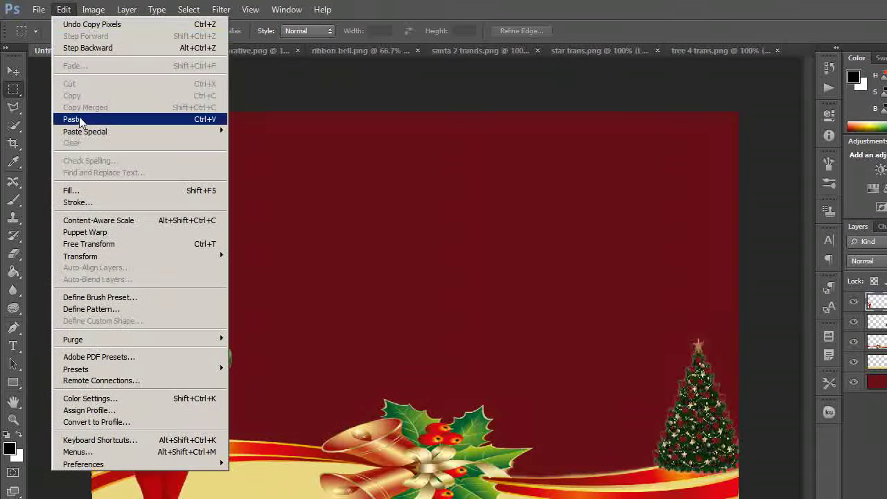
{"action": "left_click", "coordinate": [80, 122]}
- Move the garland to the card's top edge and stretch it edge to edge
{"action": "left_click", "coordinate": [13, 71]}
{"action": "left_click_drag", "start_coordinate": [481, 344], "coordinate": [483, 156]}
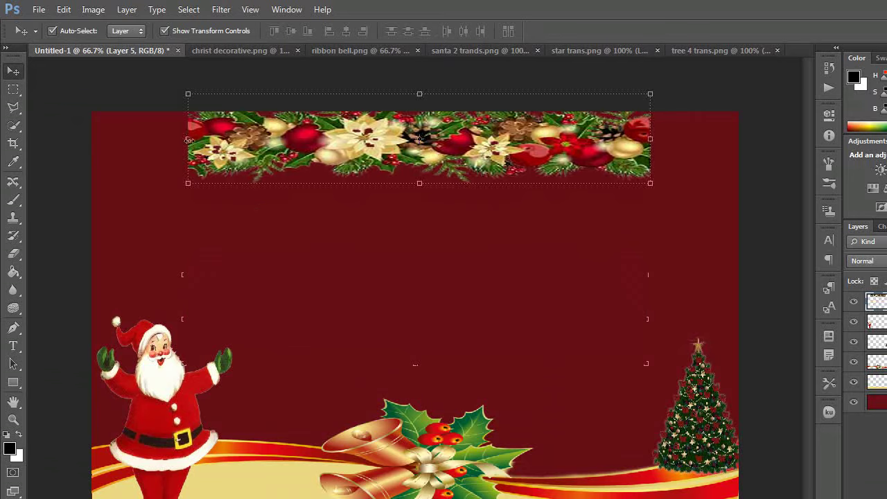
{"action": "left_click", "coordinate": [154, 145]}
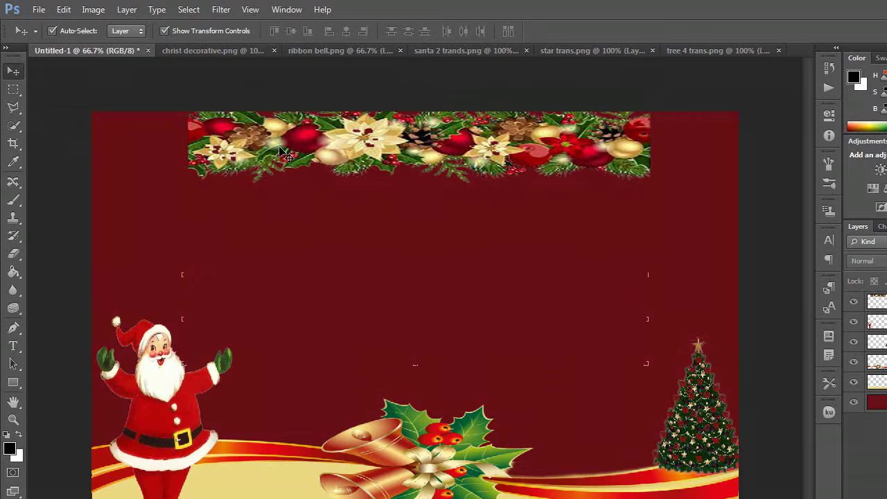
{"action": "left_click", "coordinate": [330, 146]}
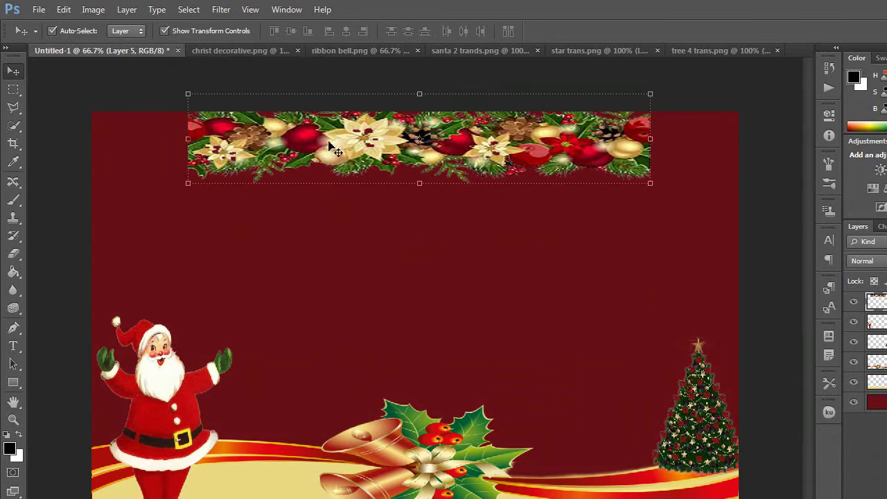
{"action": "left_click_drag", "start_coordinate": [188, 140], "coordinate": [88, 139]}
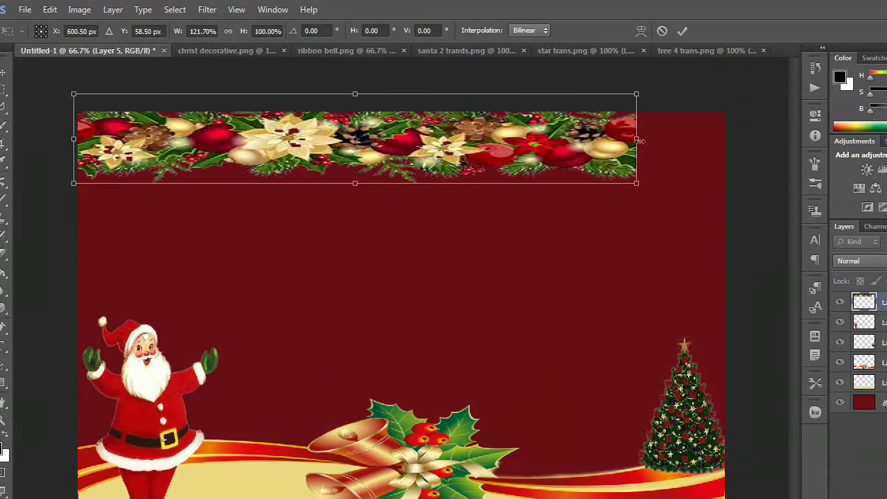
{"action": "left_click_drag", "start_coordinate": [638, 139], "coordinate": [658, 135]}
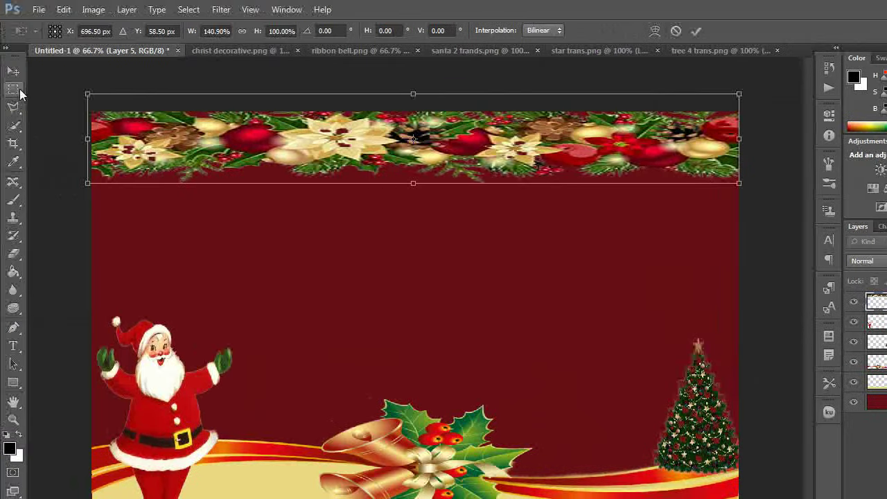
{"action": "left_click", "coordinate": [15, 89]}
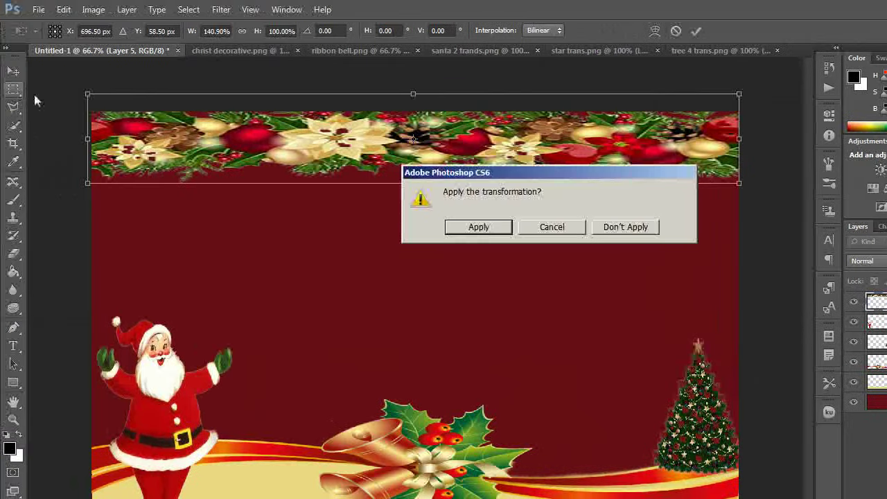
{"action": "left_click", "coordinate": [485, 227]}
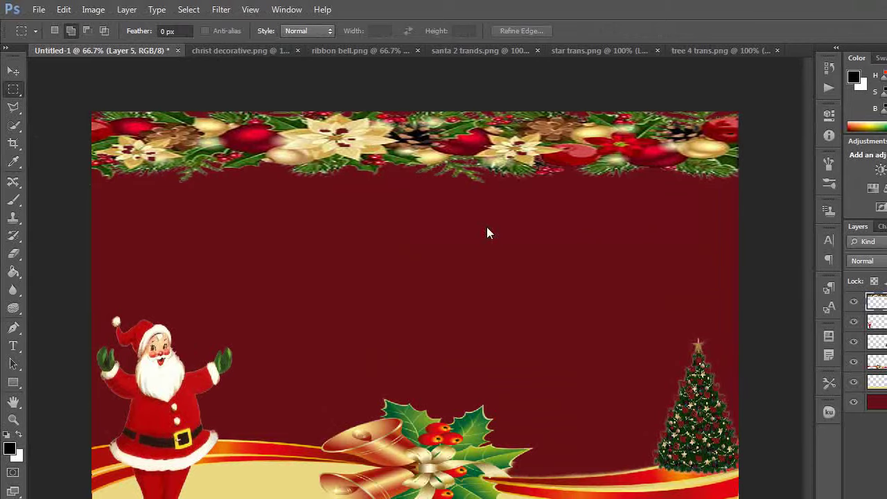
{"action": "left_click", "coordinate": [589, 47]}
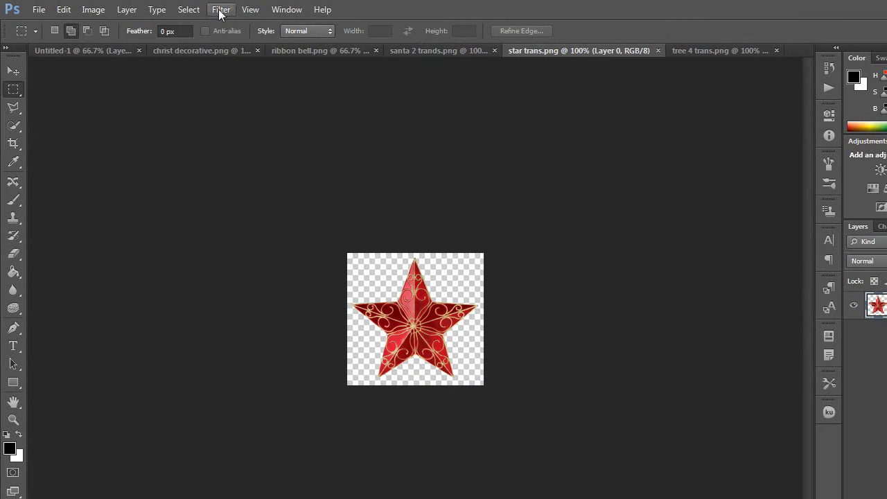
- Copy all of star trans.png and paste the red star into the card as Layer 6
{"action": "left_click", "coordinate": [191, 10]}
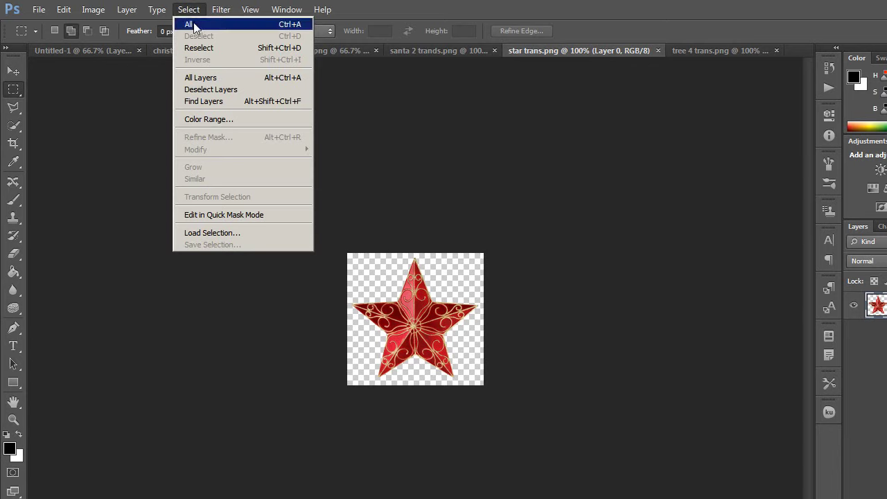
{"action": "left_click", "coordinate": [193, 26]}
{"action": "left_click", "coordinate": [65, 10]}
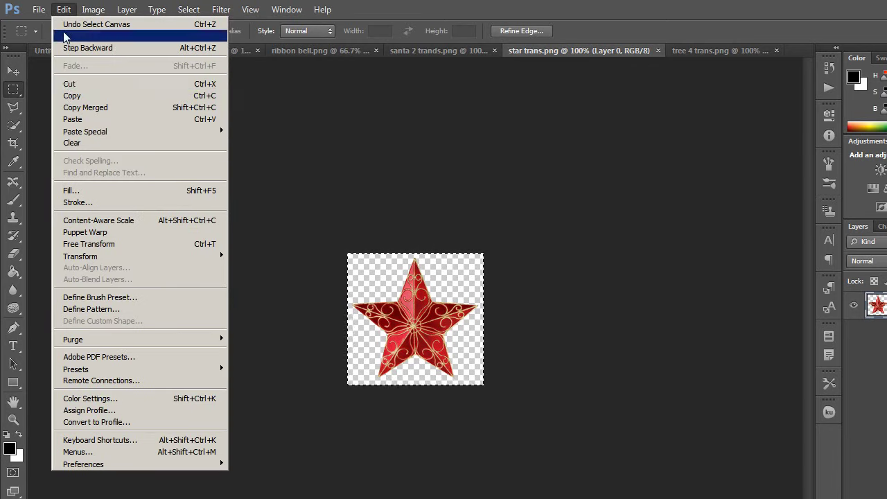
{"action": "left_click", "coordinate": [69, 96]}
{"action": "left_click", "coordinate": [94, 50]}
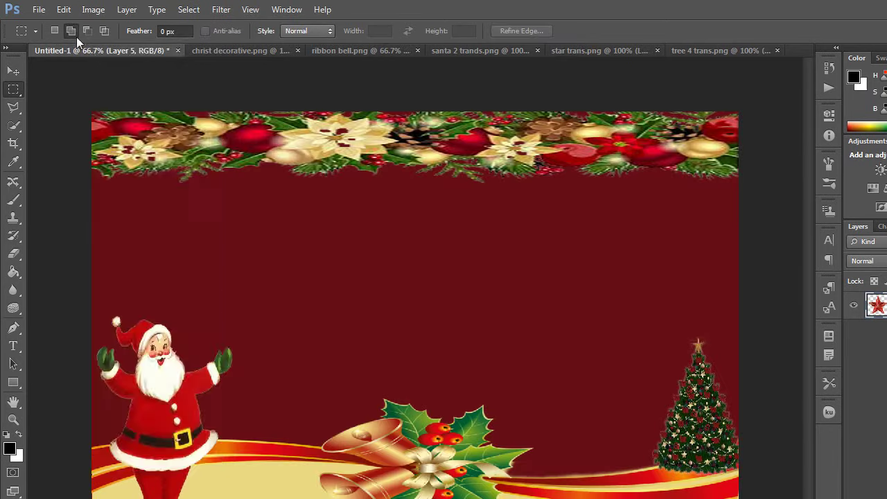
{"action": "left_click", "coordinate": [67, 14]}
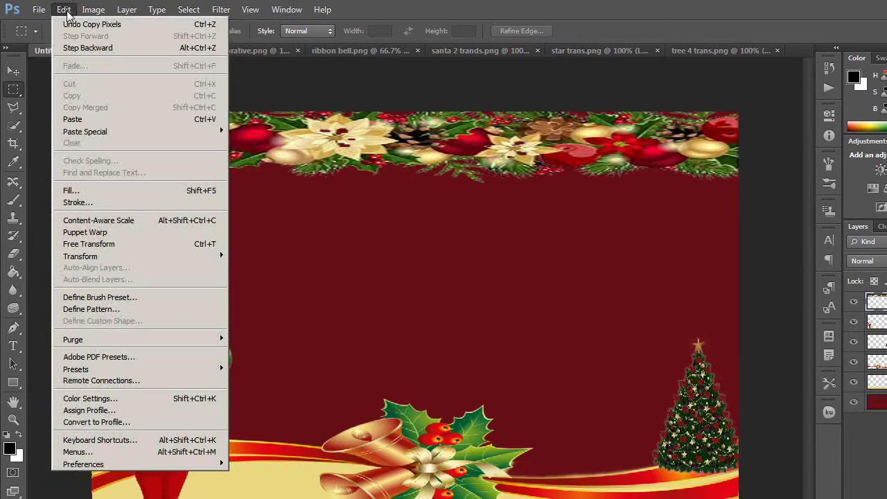
{"action": "left_click", "coordinate": [78, 122]}
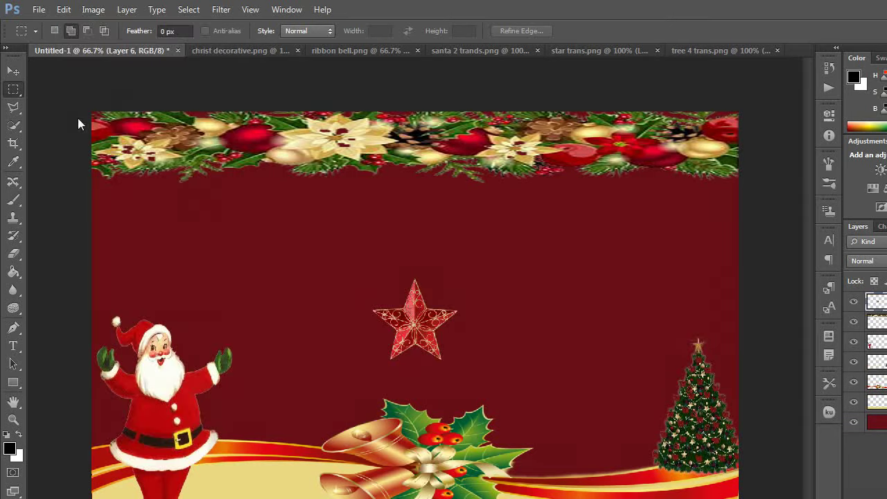
- Free-transform the star into the top-left corner, against the left edge below the garland
{"action": "left_click", "coordinate": [14, 72]}
{"action": "key", "text": "ctrl+t"}
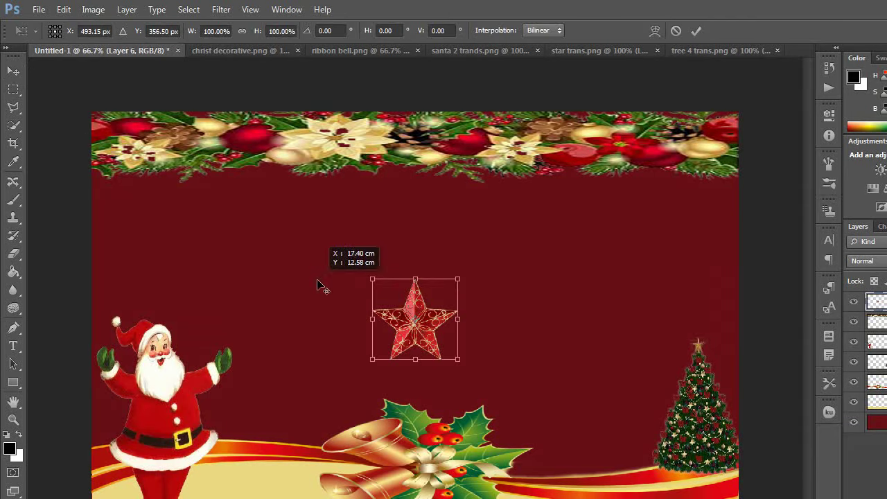
{"action": "left_click_drag", "start_coordinate": [430, 333], "coordinate": [148, 232]}
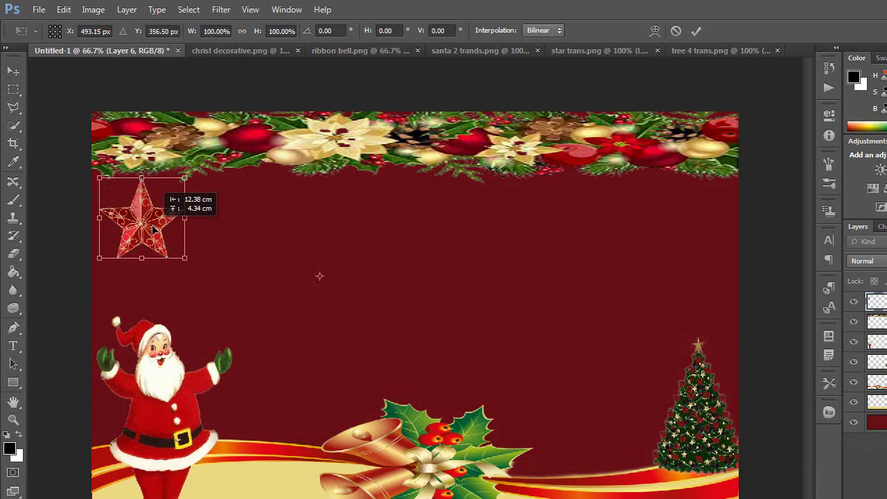
{"action": "left_click_drag", "start_coordinate": [319, 277], "coordinate": [136, 229]}
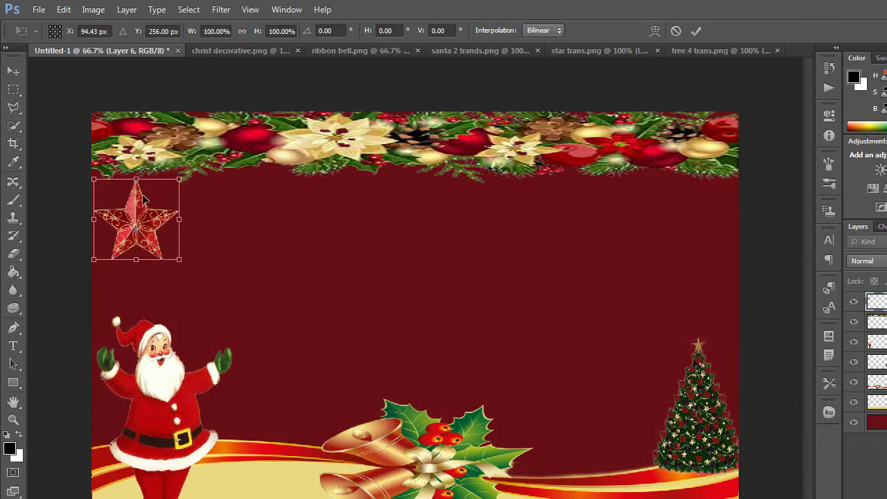
{"action": "left_click_drag", "start_coordinate": [140, 224], "coordinate": [139, 222]}
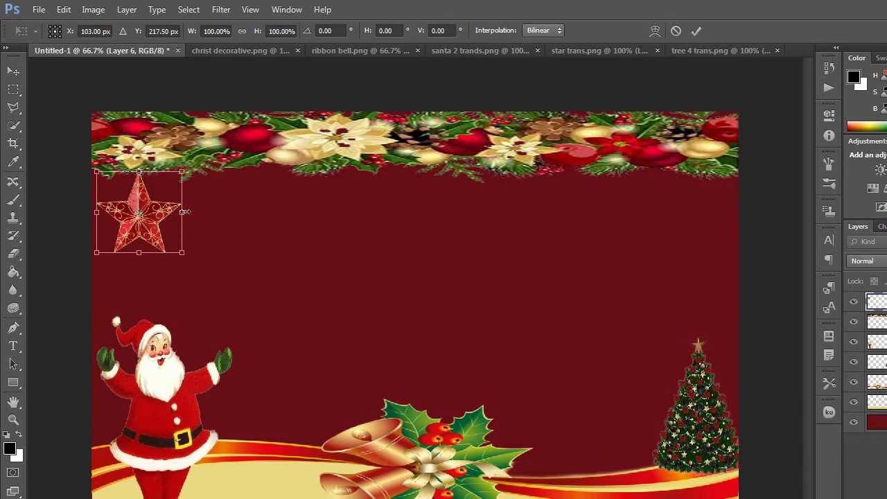
- Enlarge the top-left red star to about 110% width and 111% height
{"action": "left_click_drag", "start_coordinate": [137, 255], "coordinate": [137, 258]}
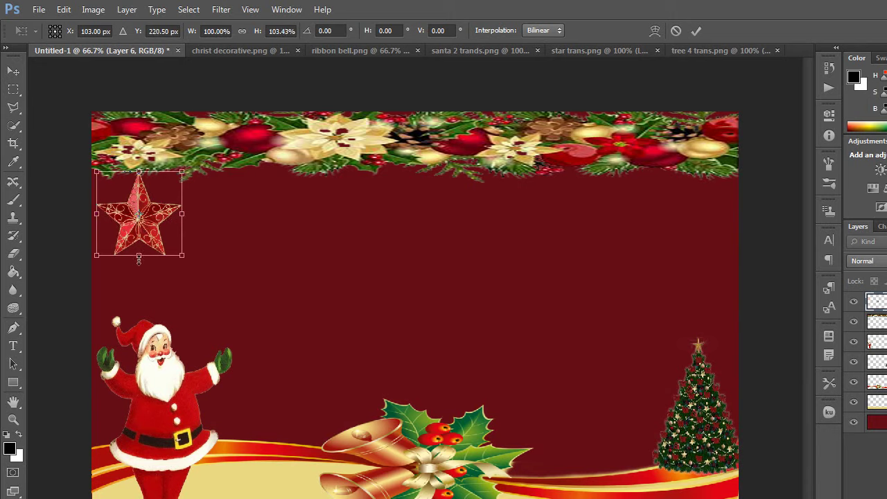
{"action": "left_click_drag", "start_coordinate": [186, 214], "coordinate": [191, 215]}
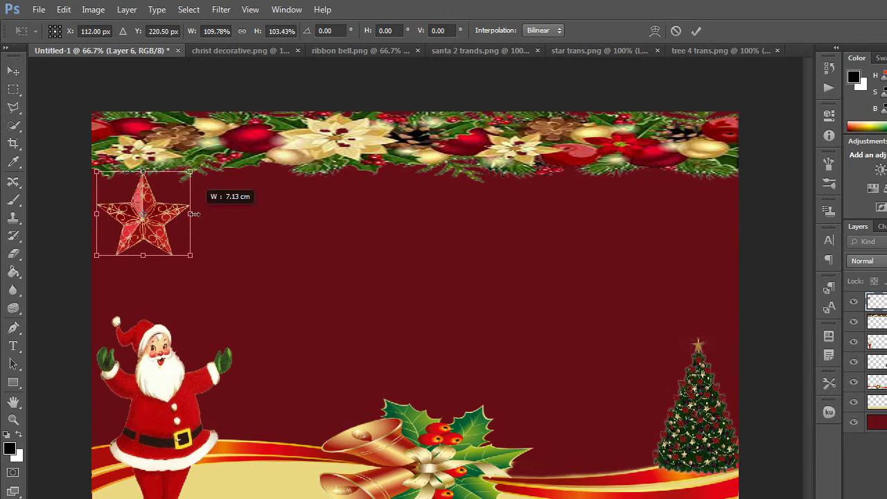
{"action": "left_click_drag", "start_coordinate": [142, 255], "coordinate": [142, 261]}
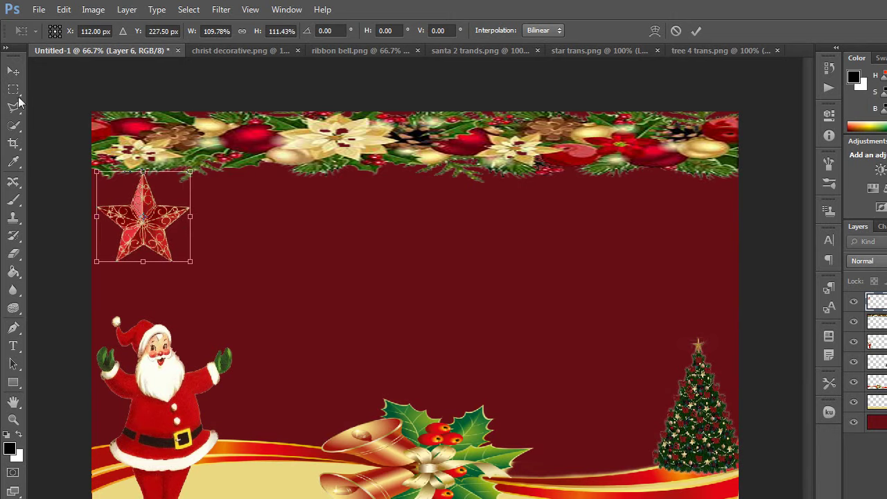
{"action": "left_click", "coordinate": [17, 95]}
{"action": "left_click", "coordinate": [478, 227]}
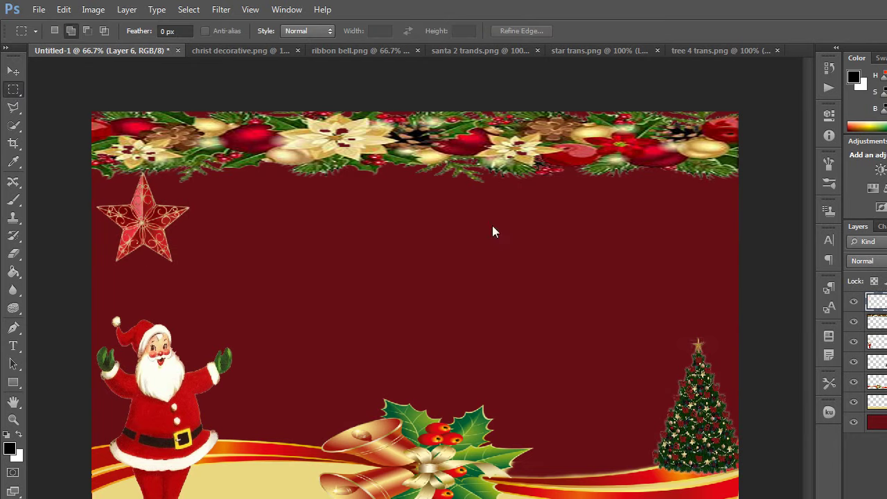
- Nudge the enlarged star up to sit just under the garland's top-left
{"action": "left_click", "coordinate": [13, 70]}
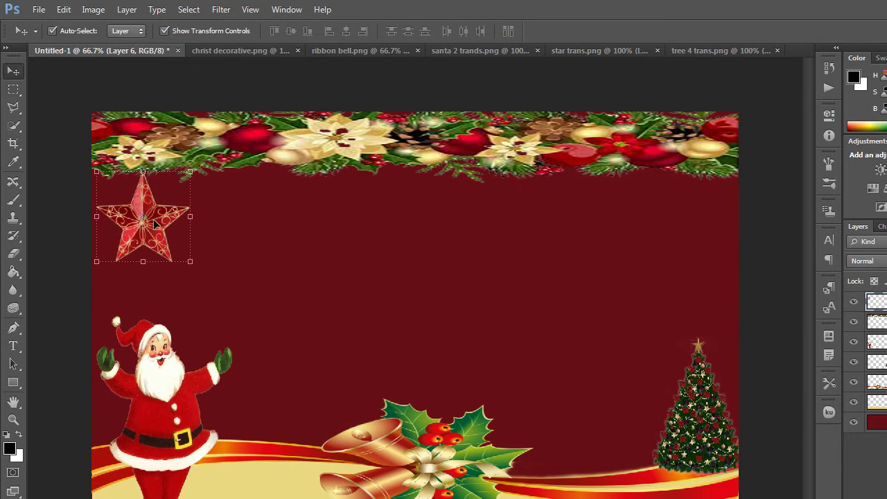
{"action": "left_click_drag", "start_coordinate": [153, 228], "coordinate": [154, 223]}
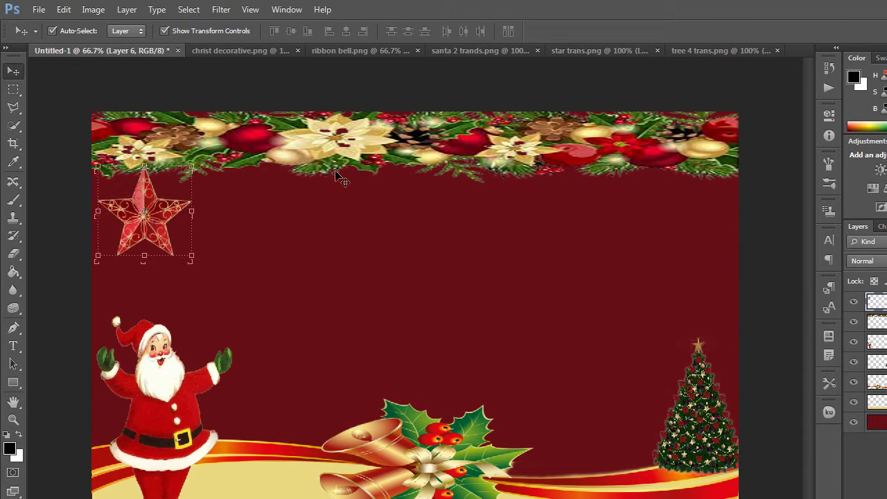
{"action": "left_click", "coordinate": [14, 90]}
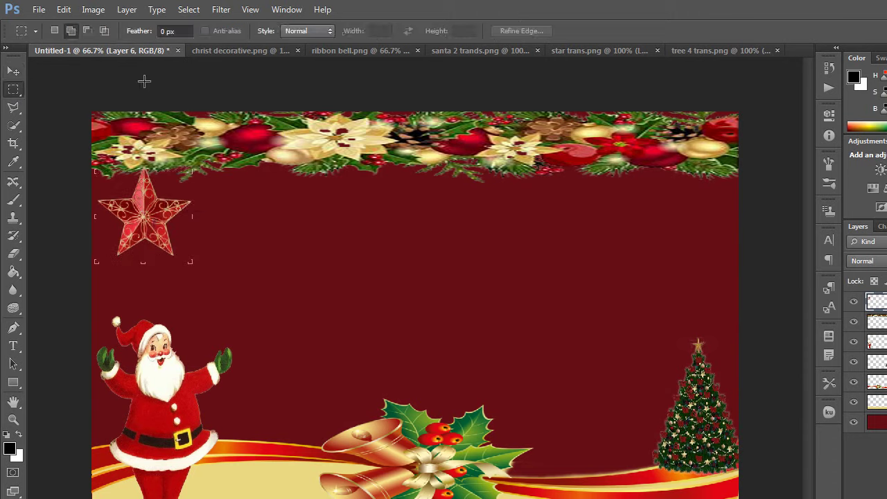
- Duplicate the red star and place the copy in the top-right corner
{"action": "key", "text": "ctrl+j"}
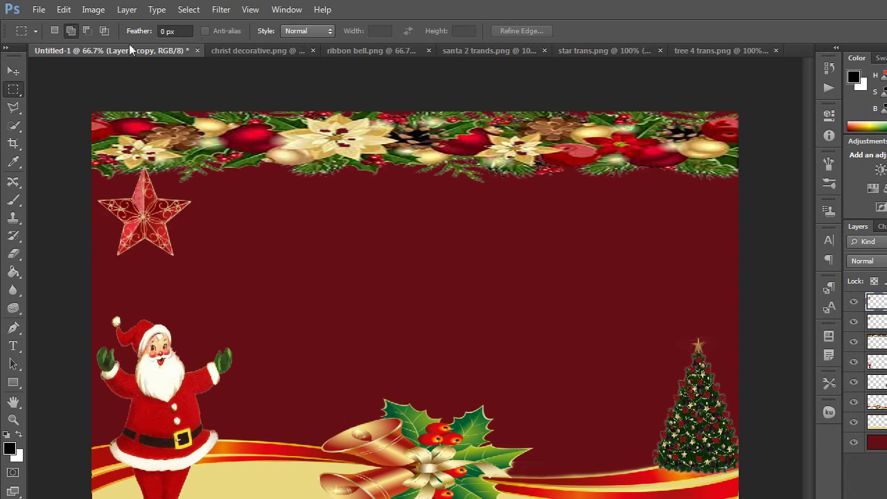
{"action": "left_click", "coordinate": [14, 71]}
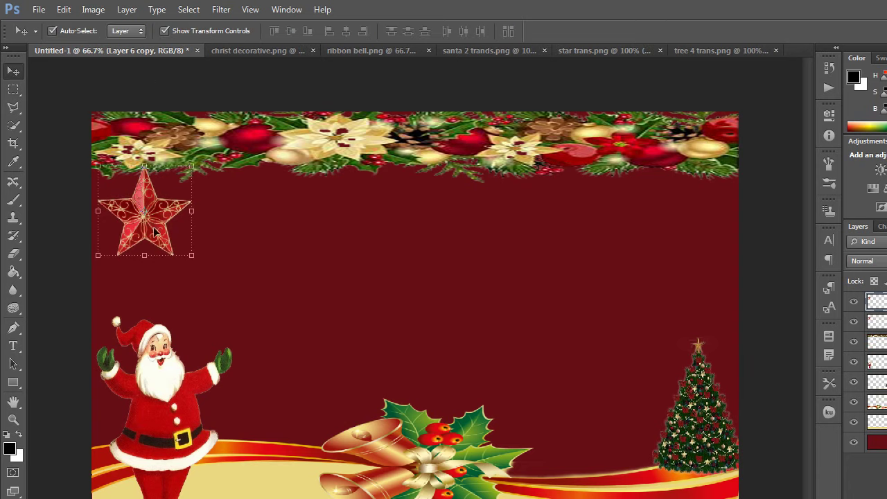
{"action": "left_click_drag", "start_coordinate": [139, 227], "coordinate": [446, 237]}
{"action": "left_click", "coordinate": [603, 240]}
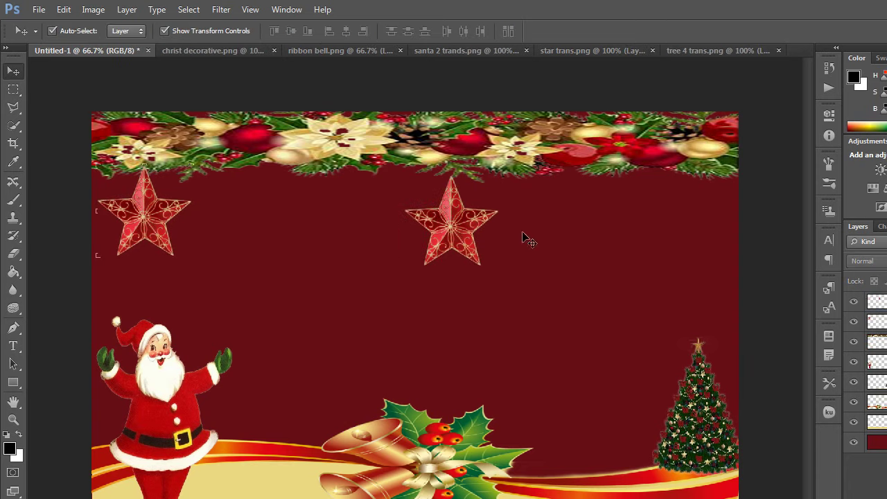
{"action": "mouse_move", "coordinate": [437, 236]}
{"action": "left_mouse_down"}
{"action": "mouse_move", "coordinate": [669, 236]}
{"action": "mouse_move", "coordinate": [608, 235]}
{"action": "left_mouse_up"}
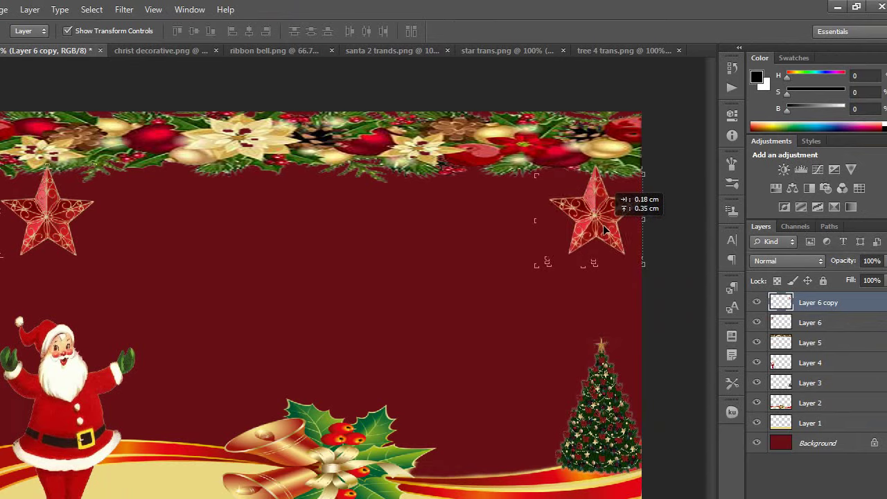
{"action": "left_click_drag", "start_coordinate": [599, 232], "coordinate": [578, 225]}
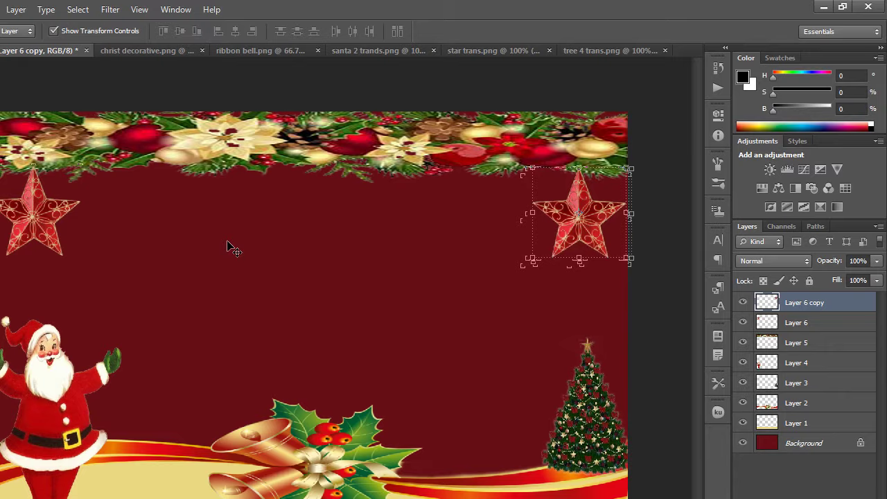
- Add another star copy left of the corner star, shrunk to about 73% by 76%
{"action": "key", "text": "ctrl+j"}
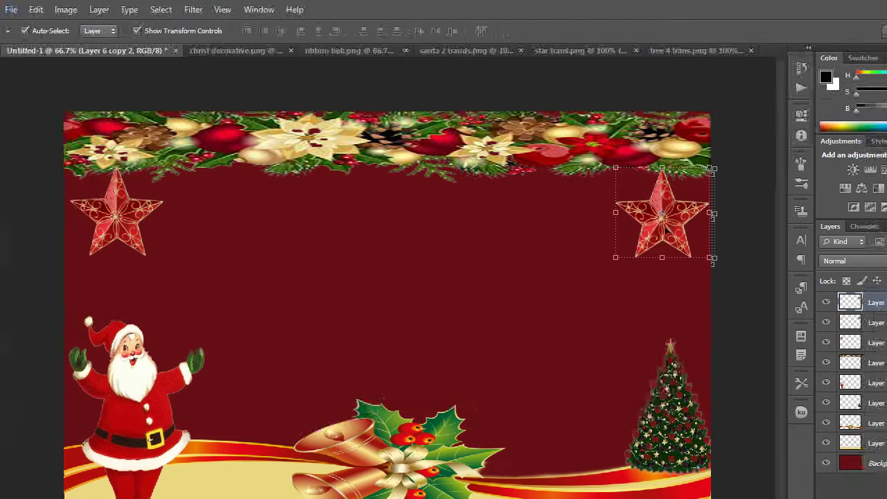
{"action": "mouse_move", "coordinate": [634, 217]}
{"action": "left_mouse_down"}
{"action": "mouse_move", "coordinate": [643, 229]}
{"action": "mouse_move", "coordinate": [522, 230]}
{"action": "left_mouse_up"}
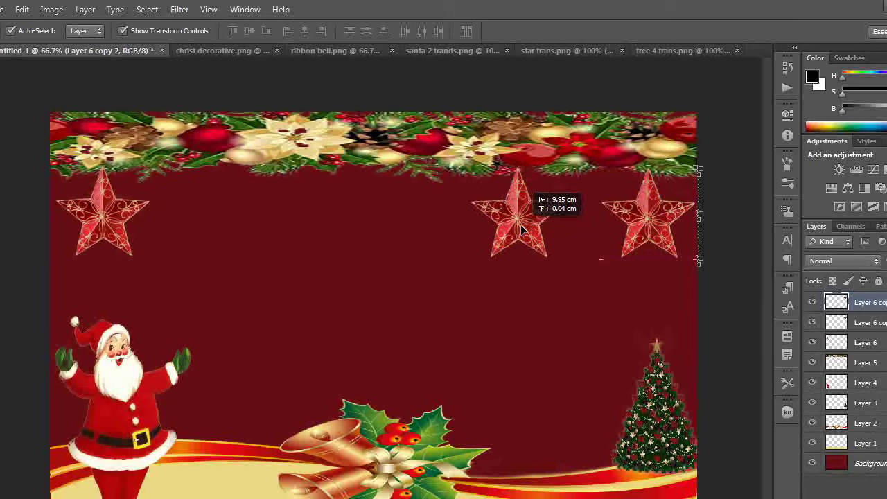
{"action": "left_click_drag", "start_coordinate": [521, 229], "coordinate": [520, 230]}
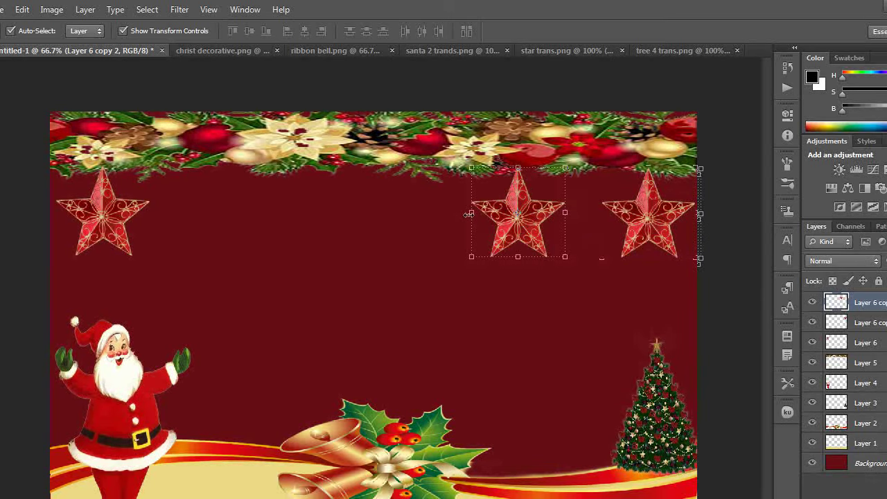
{"action": "left_click_drag", "start_coordinate": [469, 215], "coordinate": [484, 213]}
{"action": "left_click_drag", "start_coordinate": [525, 257], "coordinate": [525, 240]}
{"action": "left_click_drag", "start_coordinate": [572, 203], "coordinate": [556, 203]}
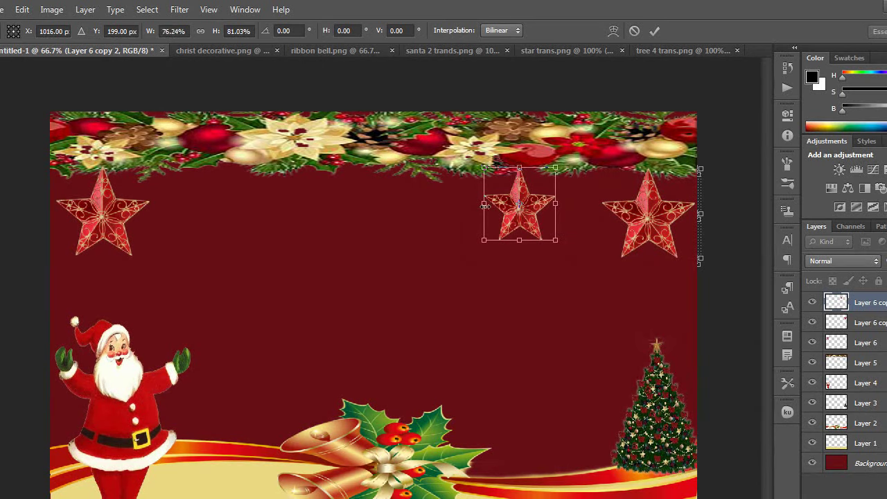
{"action": "left_click_drag", "start_coordinate": [485, 205], "coordinate": [488, 205]}
{"action": "left_click_drag", "start_coordinate": [521, 241], "coordinate": [521, 236]}
{"action": "left_click", "coordinate": [12, 90]}
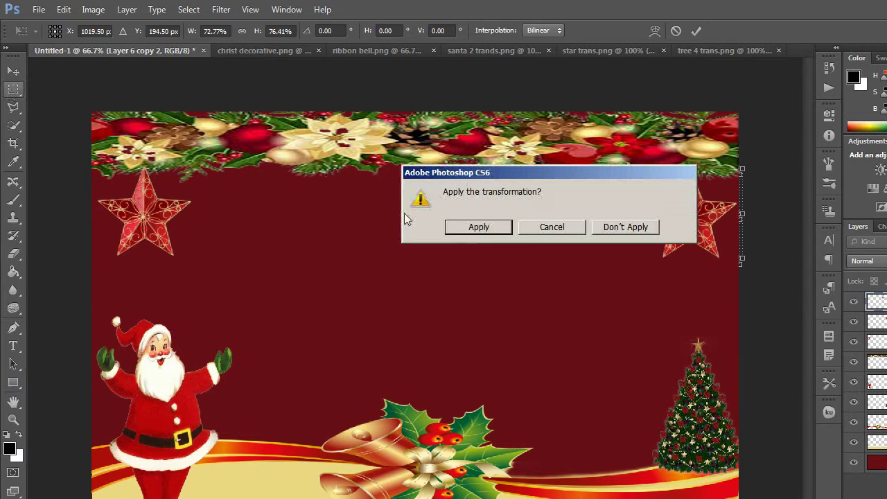
{"action": "left_click", "coordinate": [477, 229]}
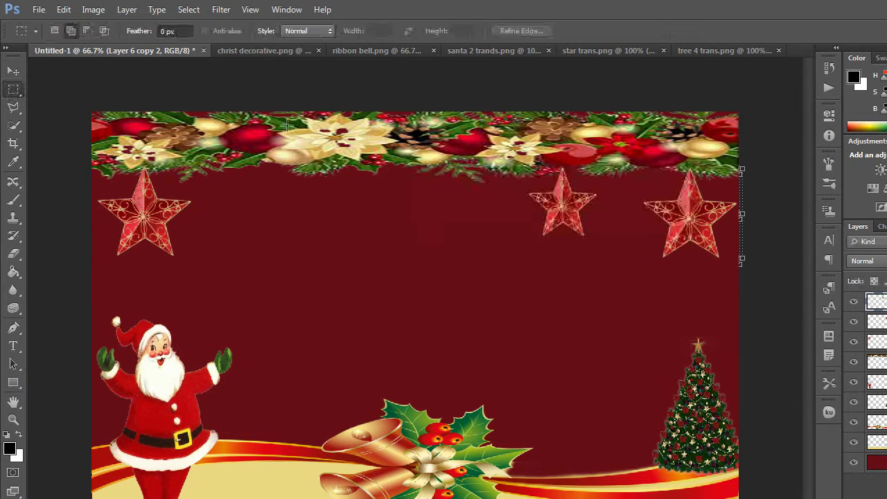
- Nudge the smaller star closer to the corner star and duplicate it as Layer 6 copy 3
{"action": "key", "text": "j"}
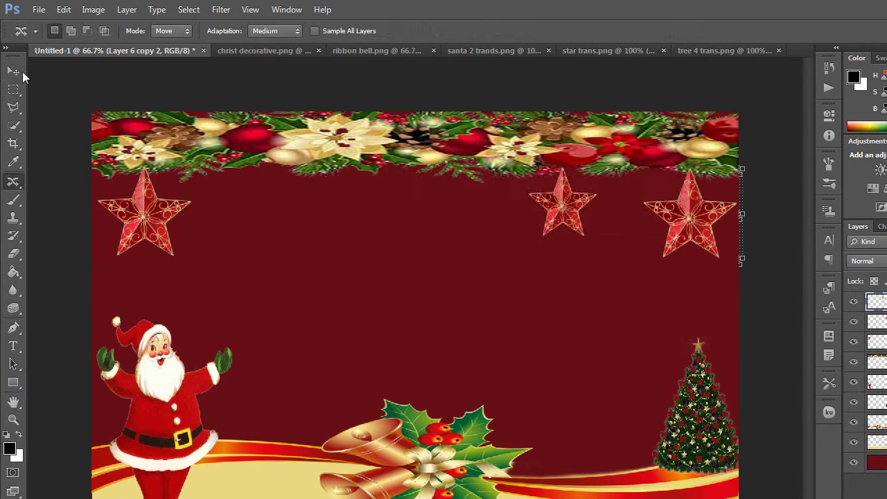
{"action": "left_click", "coordinate": [12, 70]}
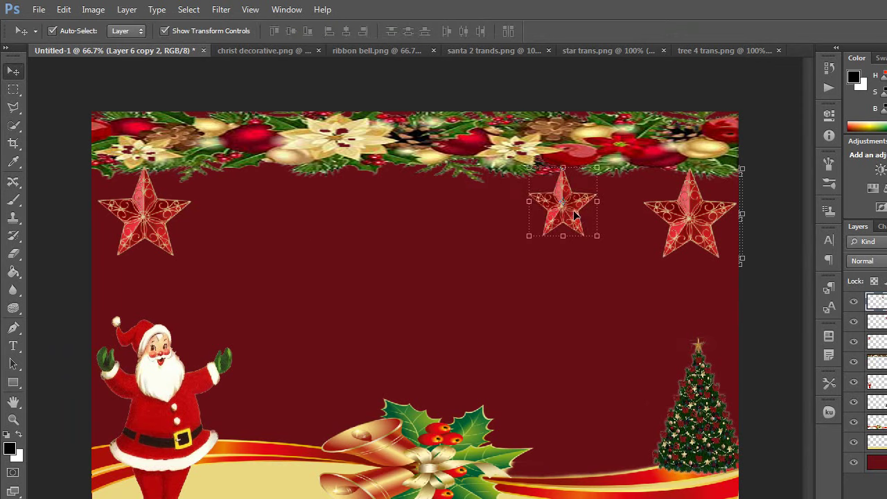
{"action": "left_click_drag", "start_coordinate": [574, 216], "coordinate": [591, 229]}
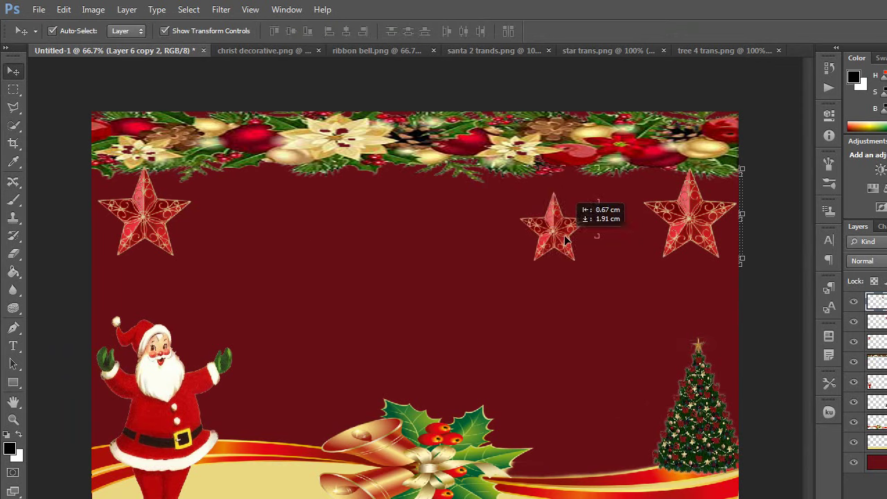
{"action": "left_click_drag", "start_coordinate": [591, 229], "coordinate": [606, 219]}
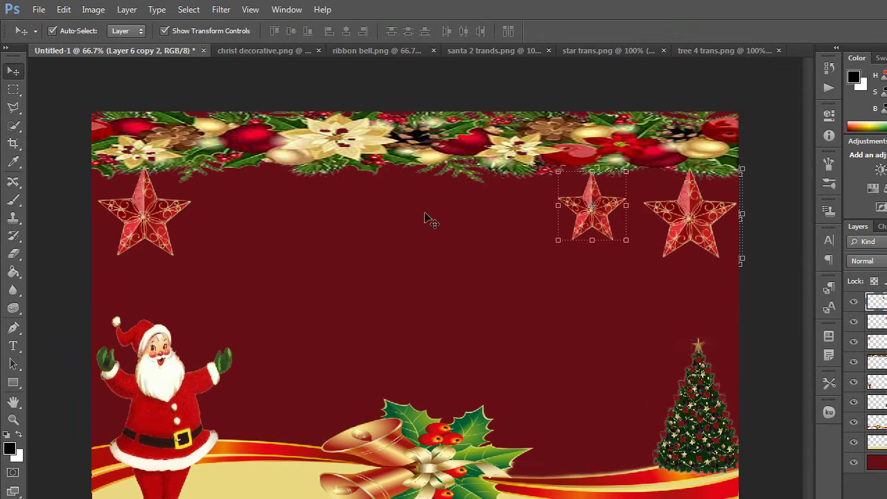
{"action": "key", "text": "j"}
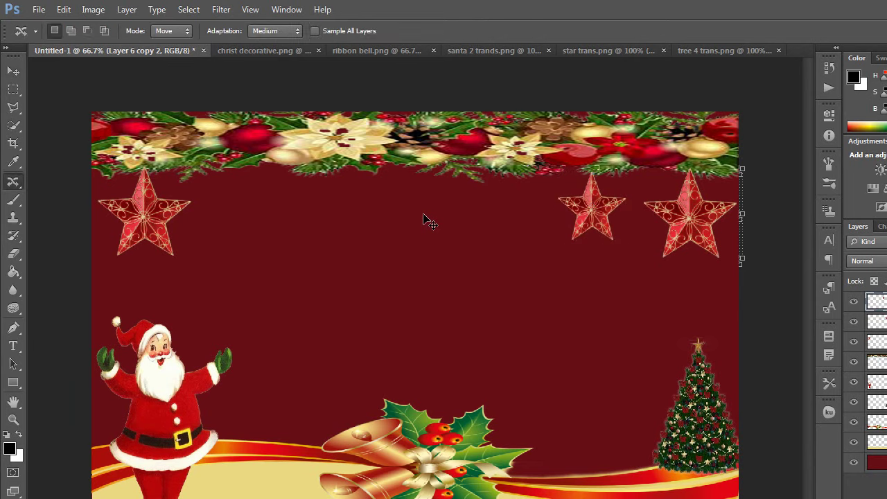
{"action": "left_click", "coordinate": [18, 90]}
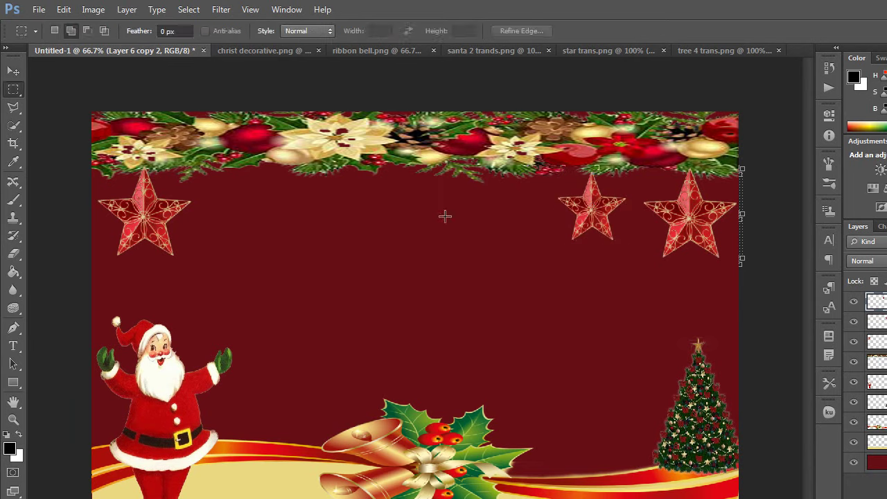
{"action": "left_click", "coordinate": [21, 72]}
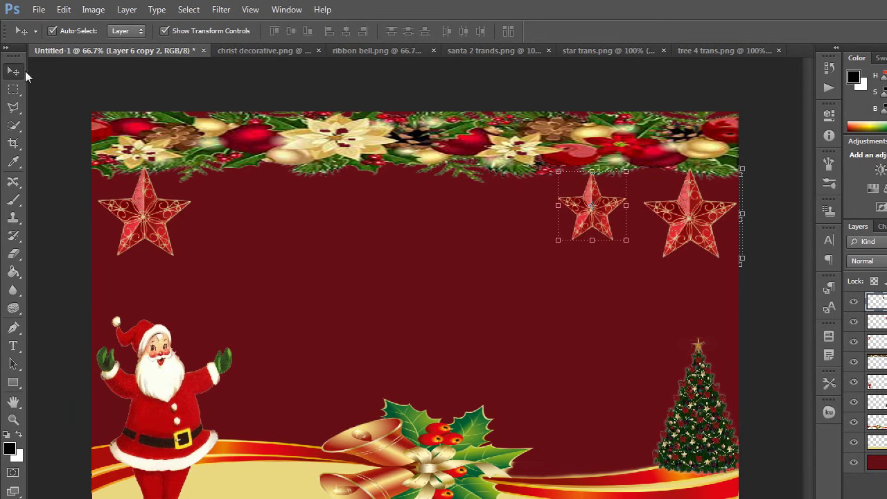
{"action": "key", "text": "j"}
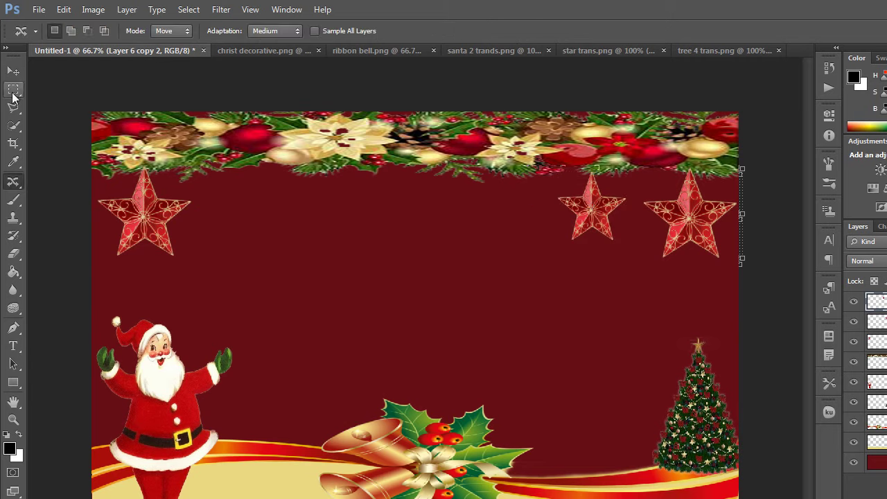
{"action": "left_click", "coordinate": [13, 90]}
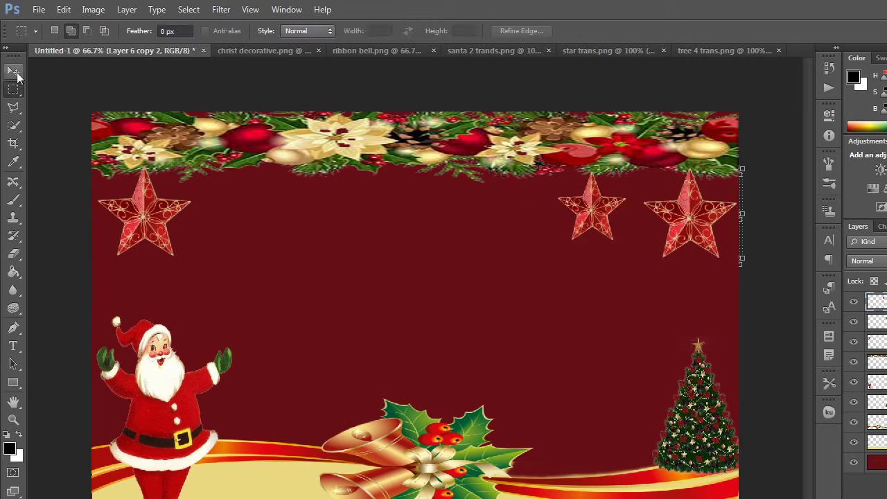
{"action": "key", "text": "v"}
{"action": "mouse_move", "coordinate": [596, 224]}
{"action": "left_mouse_down"}
{"action": "mouse_move", "coordinate": [613, 227]}
{"action": "mouse_move", "coordinate": [614, 219]}
{"action": "left_mouse_up"}
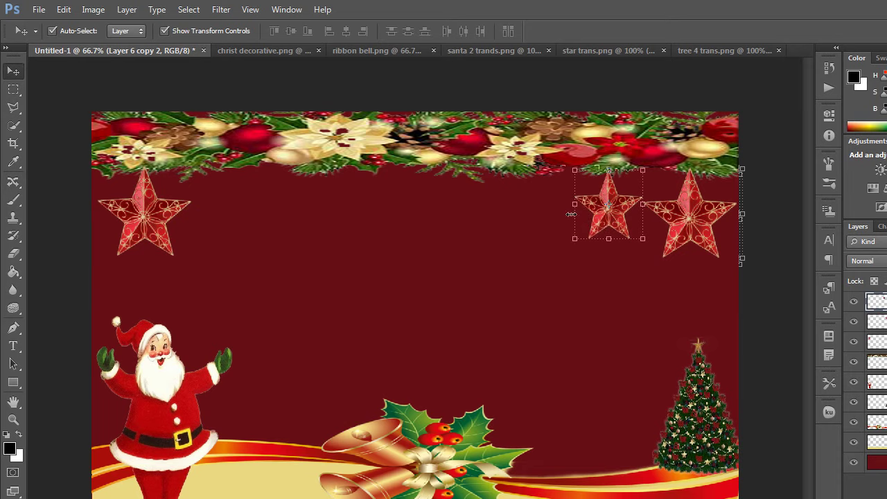
{"action": "key", "text": "ctrl+j"}
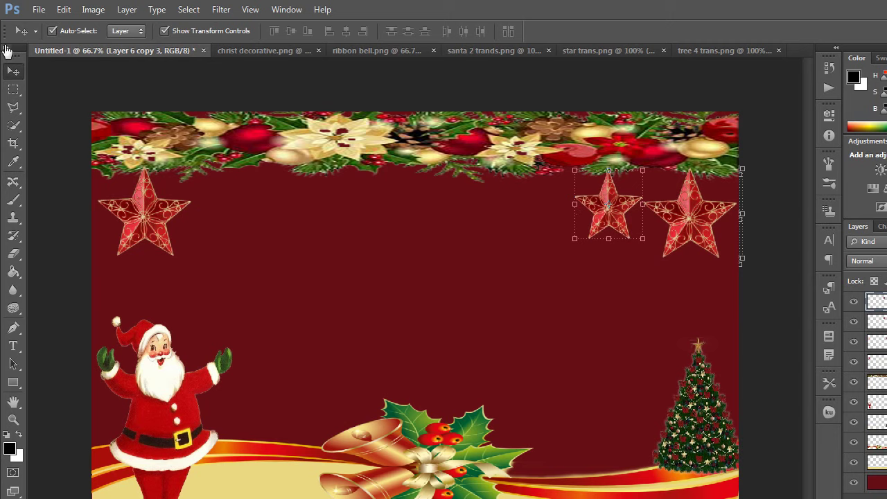
- Move the new star copy left under the garland and shift the right small star slightly left
{"action": "mouse_move", "coordinate": [619, 221]}
{"action": "left_mouse_down"}
{"action": "mouse_move", "coordinate": [354, 224]}
{"action": "mouse_move", "coordinate": [341, 212]}
{"action": "mouse_move", "coordinate": [272, 207]}
{"action": "mouse_move", "coordinate": [314, 204]}
{"action": "left_mouse_up"}
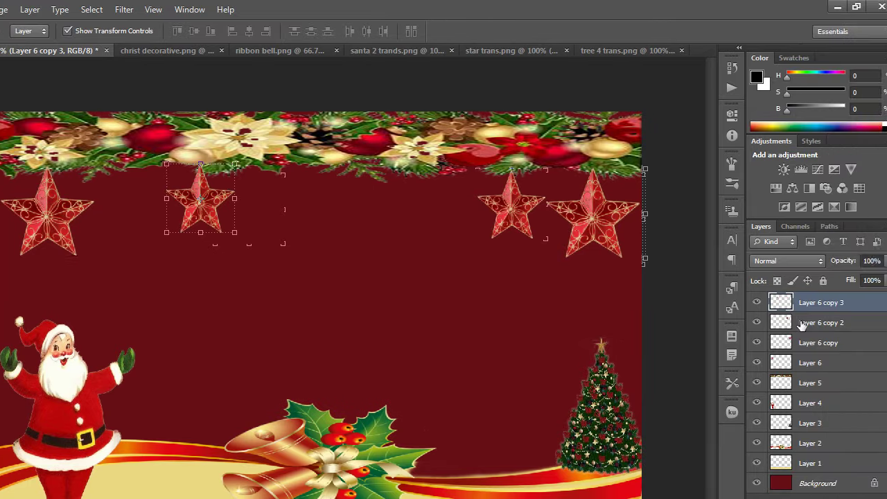
{"action": "left_click", "coordinate": [479, 218]}
{"action": "left_click", "coordinate": [516, 227]}
{"action": "left_click_drag", "start_coordinate": [509, 229], "coordinate": [461, 222]}
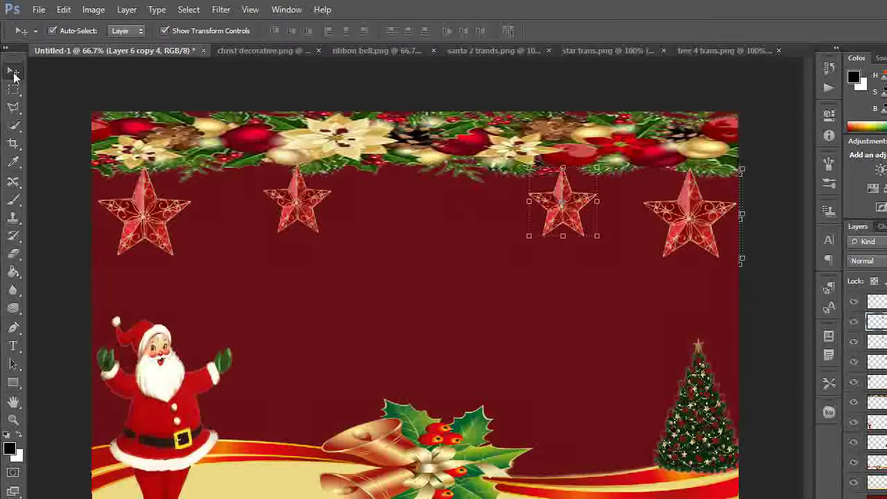
- Add a shrunken star copy, Layer 6 copy 4, at the top centre
{"action": "left_click_drag", "start_coordinate": [563, 216], "coordinate": [452, 204]}
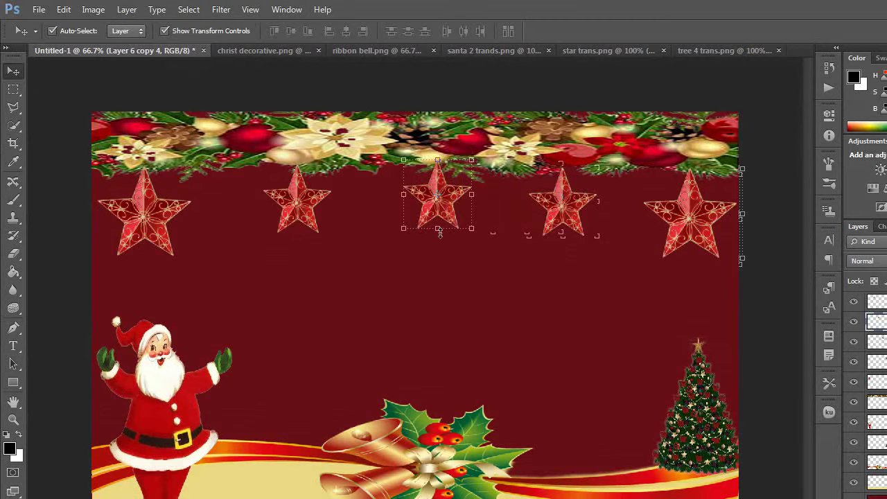
{"action": "mouse_move", "coordinate": [436, 229]}
{"action": "left_mouse_down"}
{"action": "mouse_move", "coordinate": [421, 186]}
{"action": "mouse_move", "coordinate": [463, 185]}
{"action": "left_mouse_up"}
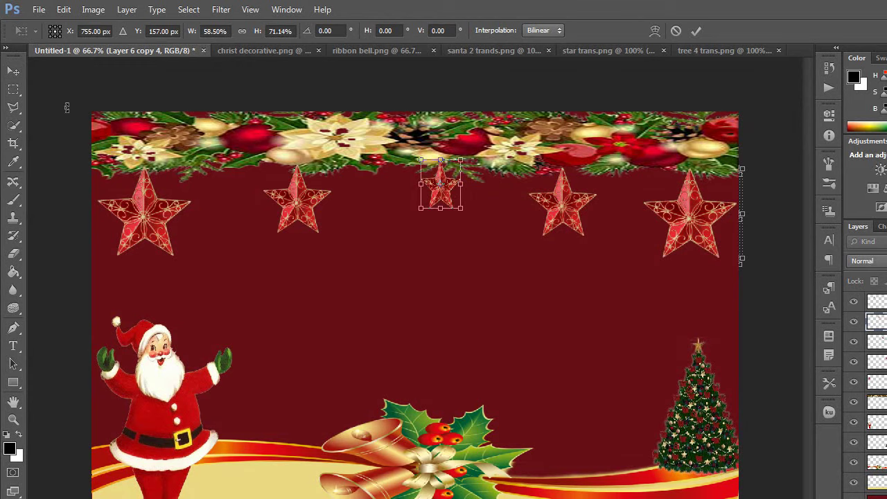
{"action": "left_click", "coordinate": [14, 92]}
{"action": "left_click", "coordinate": [471, 238]}
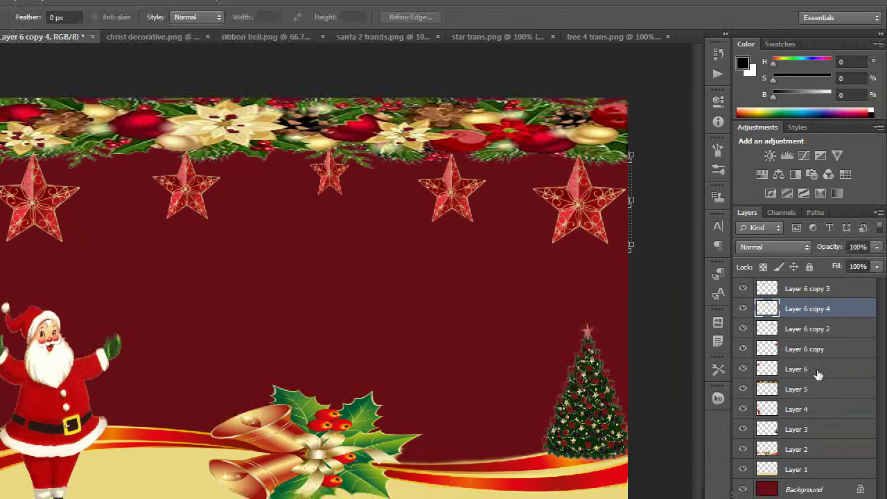
- Merge Layer 6 through Layer 6 copy 3 into one layer and add a new empty layer
{"action": "left_click", "coordinate": [818, 374]}
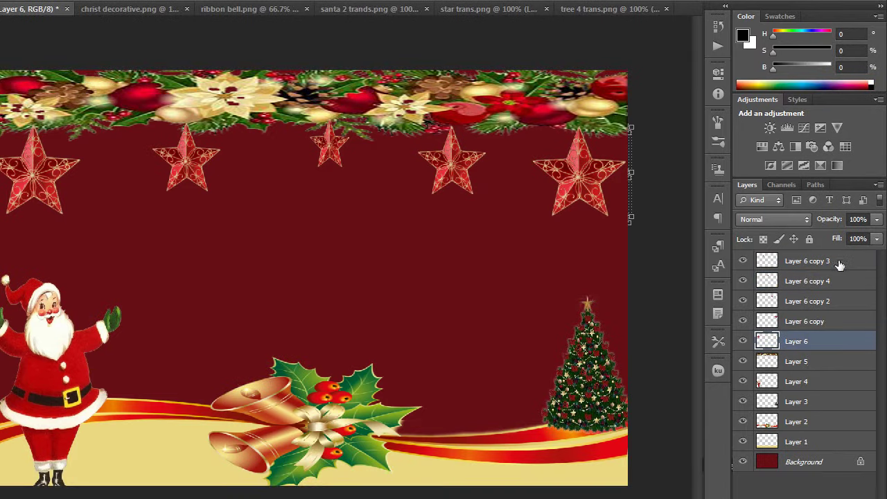
{"action": "left_click", "coordinate": [839, 265], "text": "shift"}
{"action": "right_click", "coordinate": [846, 313]}
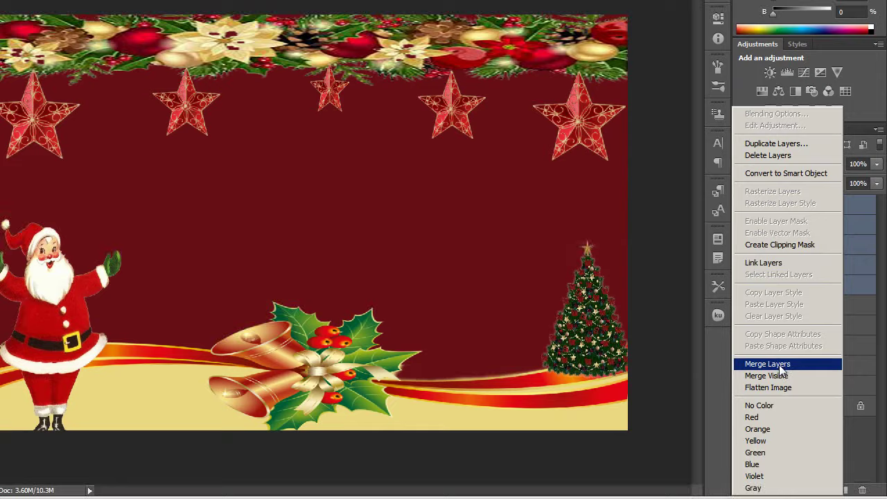
{"action": "left_click", "coordinate": [776, 421]}
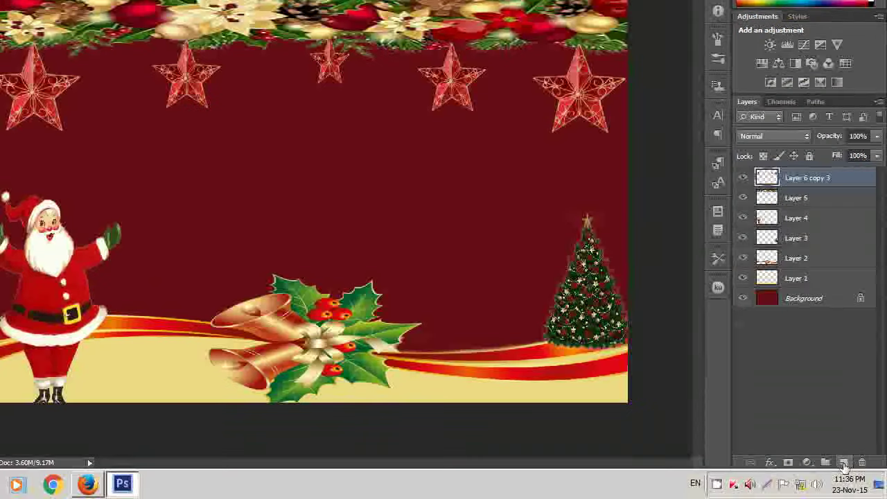
{"action": "left_click", "coordinate": [844, 463]}
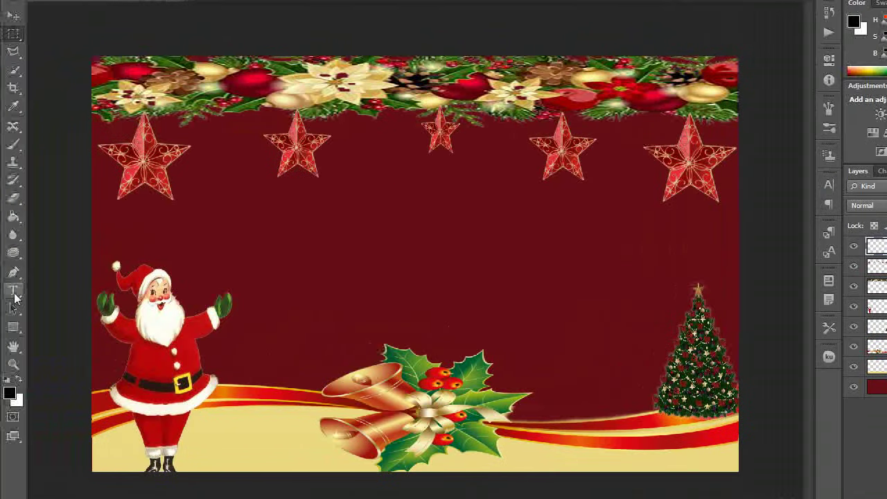
- Set the text colour to gold d6a84e sampled from the garland
{"action": "left_click", "coordinate": [16, 296]}
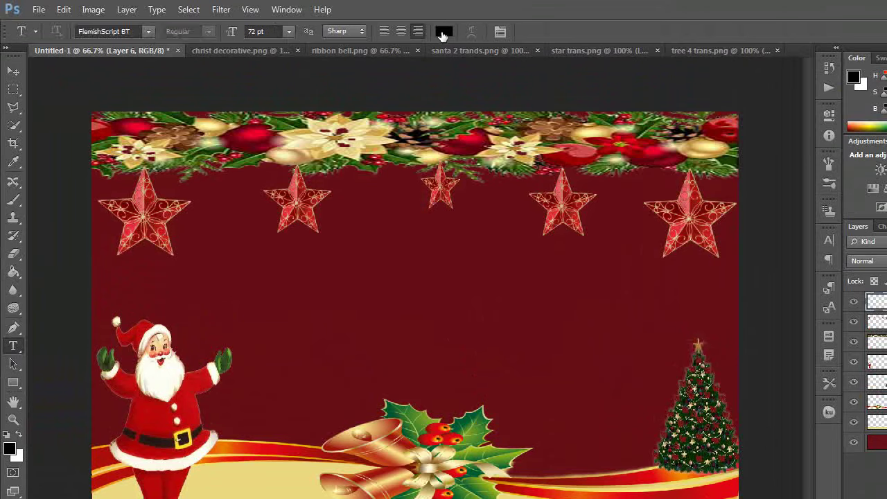
{"action": "left_click", "coordinate": [443, 33]}
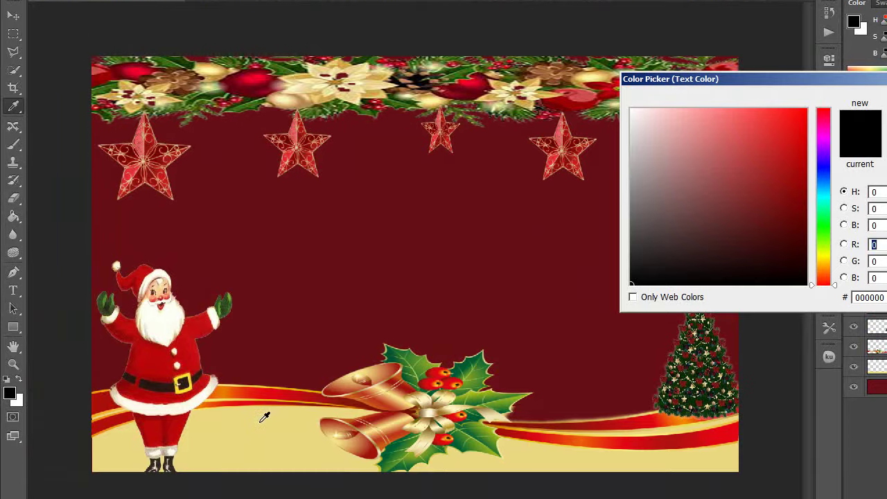
{"action": "left_click", "coordinate": [265, 472]}
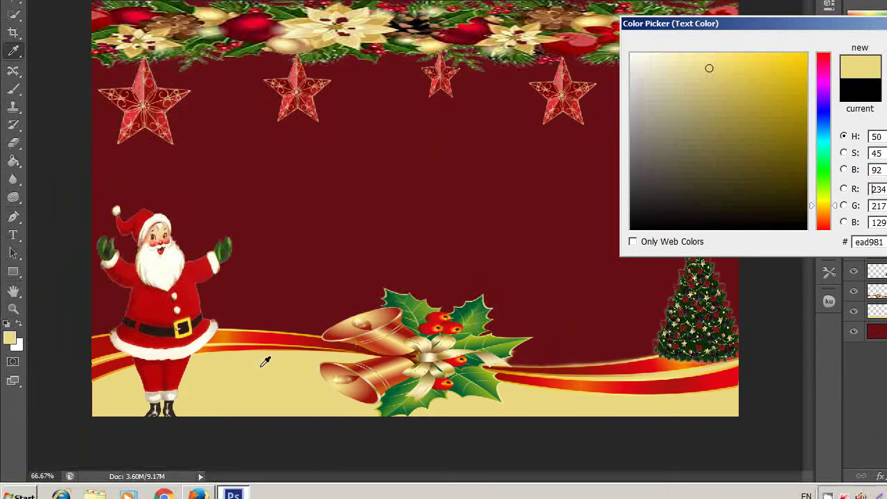
{"action": "left_click", "coordinate": [432, 344]}
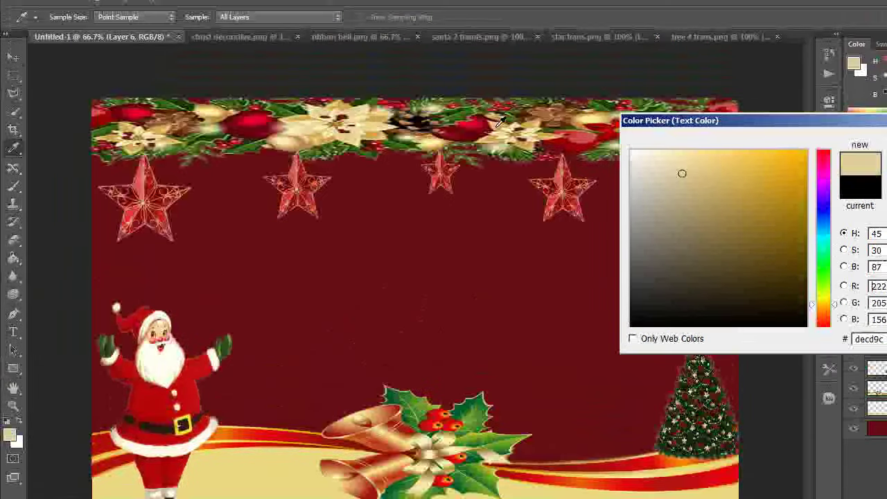
{"action": "left_click", "coordinate": [498, 124]}
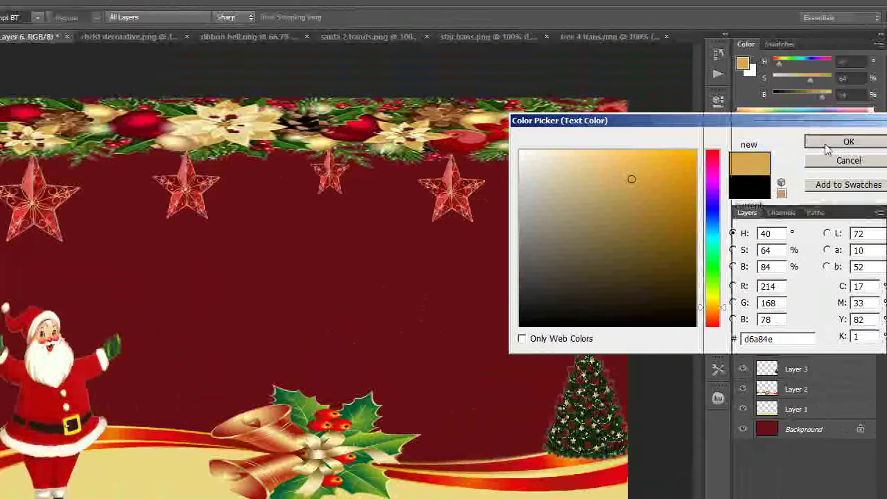
{"action": "left_click", "coordinate": [847, 142]}
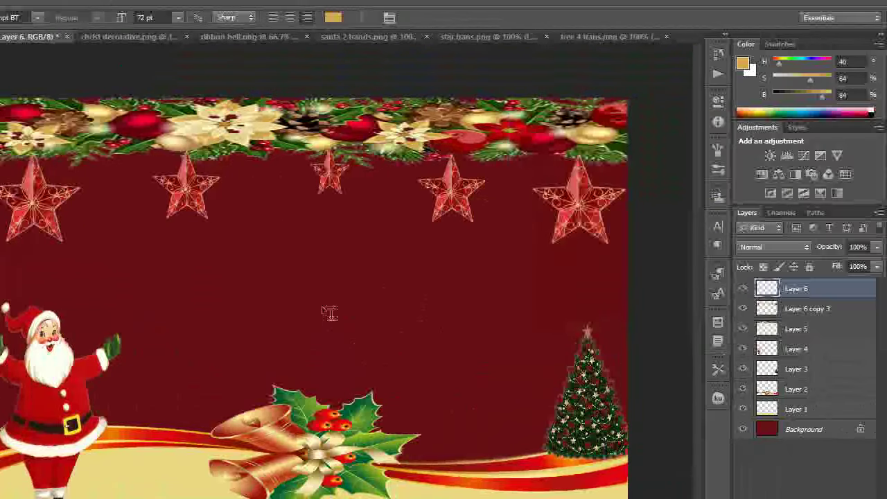
- Type 'Merry Christmas' in the middle of the card
{"action": "left_click", "coordinate": [330, 290]}
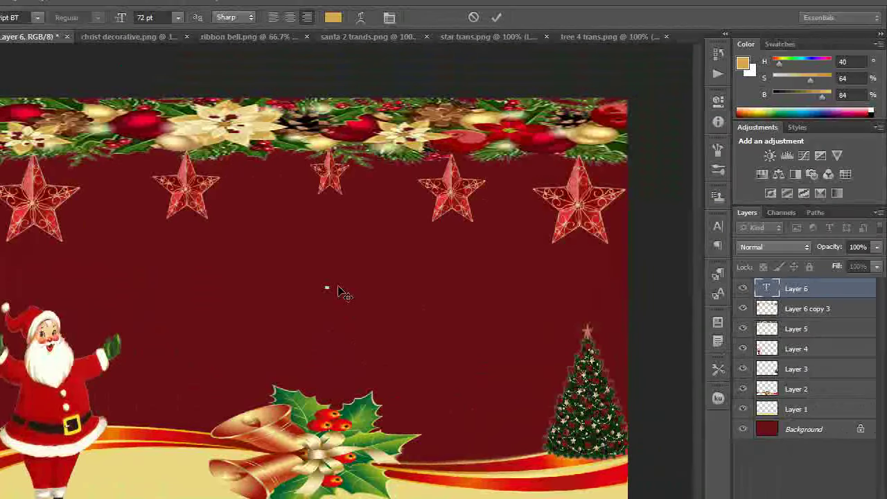
{"action": "type", "text": "Merry C"}
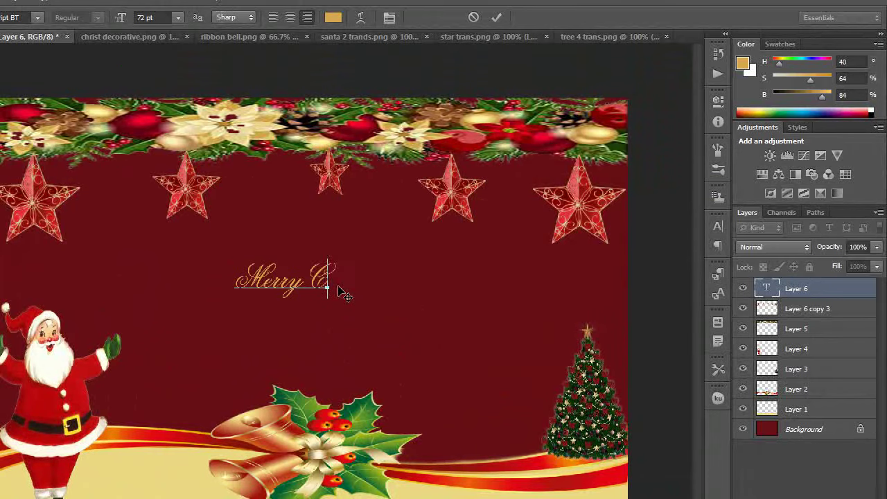
{"action": "type", "text": "hristmas"}
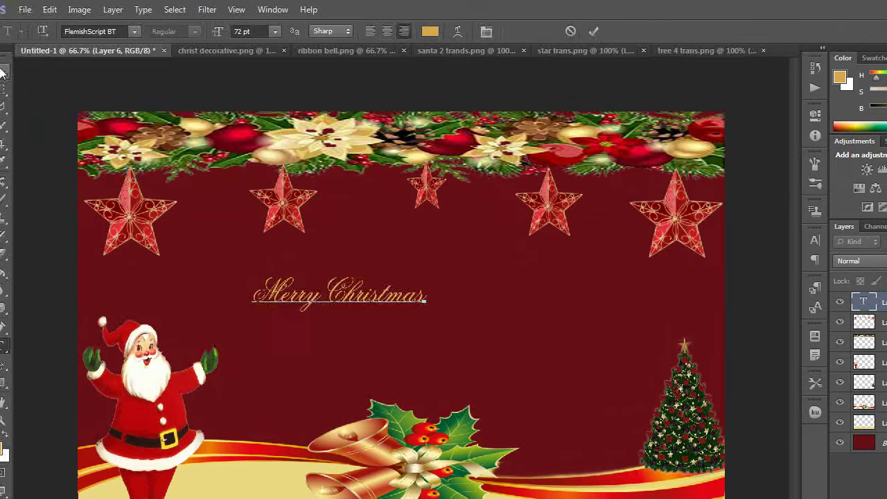
{"action": "left_click", "coordinate": [2, 72]}
- Scale the Merry Christmas text to about 226% width and 227% height, centred below the stars
{"action": "left_click_drag", "start_coordinate": [441, 295], "coordinate": [565, 293]}
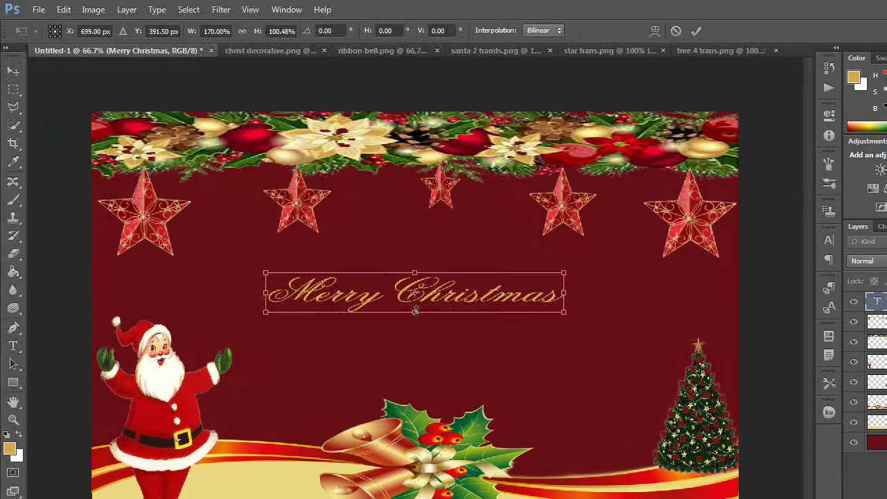
{"action": "left_click_drag", "start_coordinate": [416, 312], "coordinate": [415, 326]}
{"action": "left_click_drag", "start_coordinate": [266, 301], "coordinate": [245, 302]}
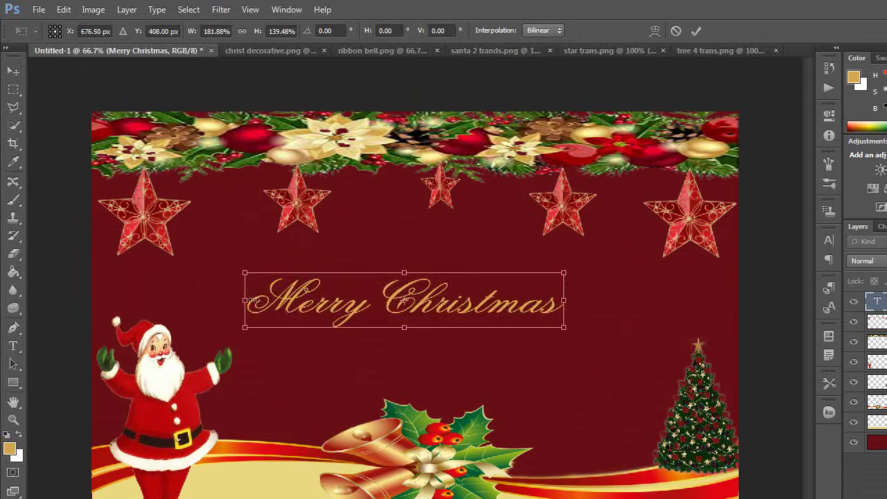
{"action": "left_click_drag", "start_coordinate": [562, 300], "coordinate": [639, 292]}
{"action": "left_click_drag", "start_coordinate": [442, 330], "coordinate": [442, 345]}
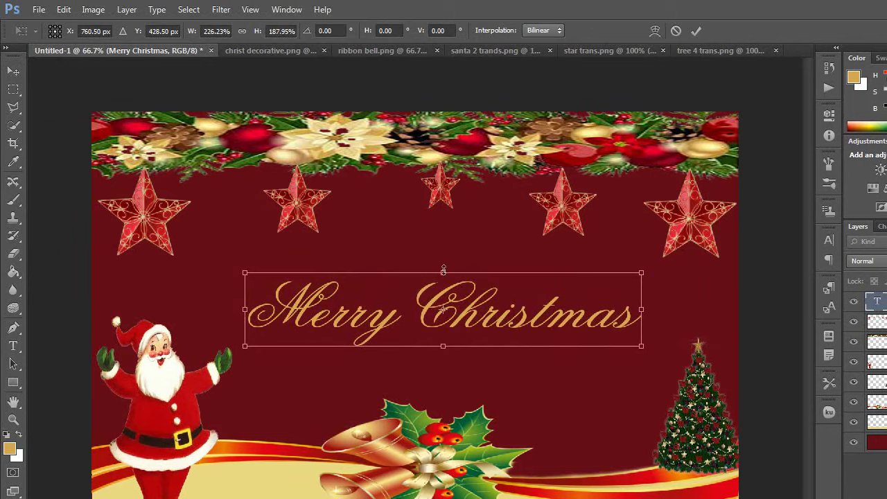
{"action": "left_click_drag", "start_coordinate": [443, 272], "coordinate": [444, 257]}
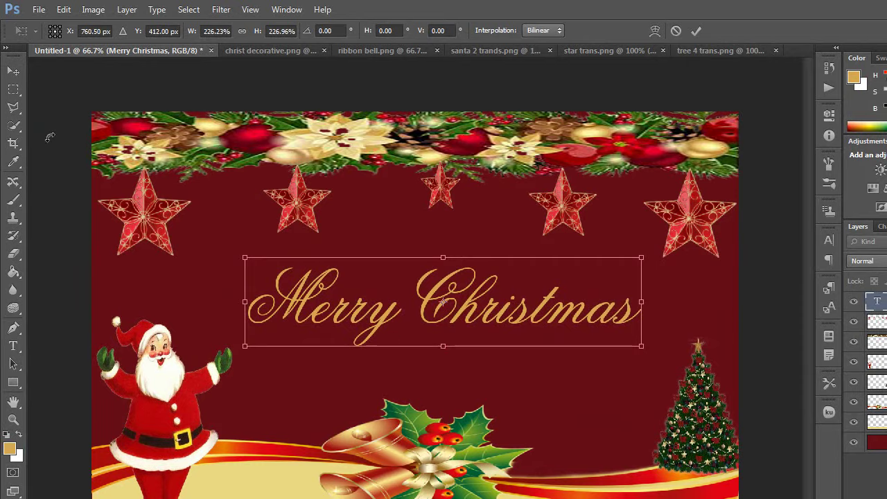
{"action": "left_click", "coordinate": [18, 91]}
{"action": "left_click", "coordinate": [483, 230]}
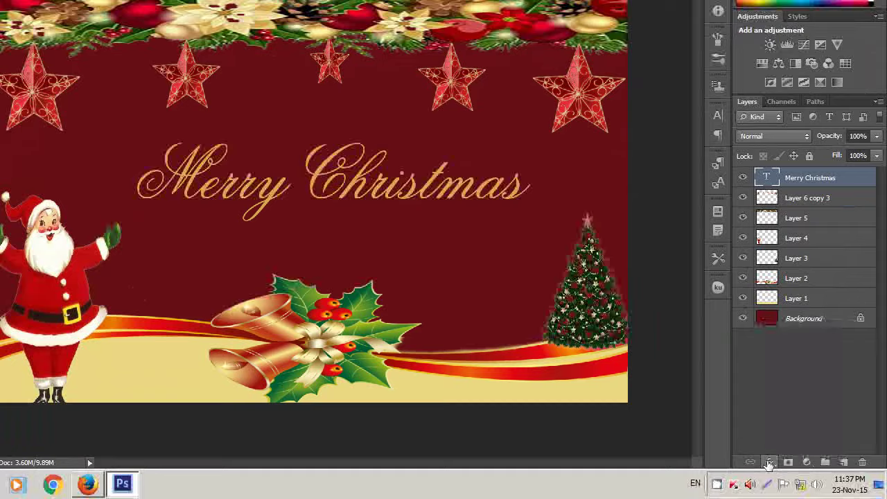
- Add a pale gold ead981 Outer Glow to the Merry Christmas text
{"action": "left_click", "coordinate": [769, 463]}
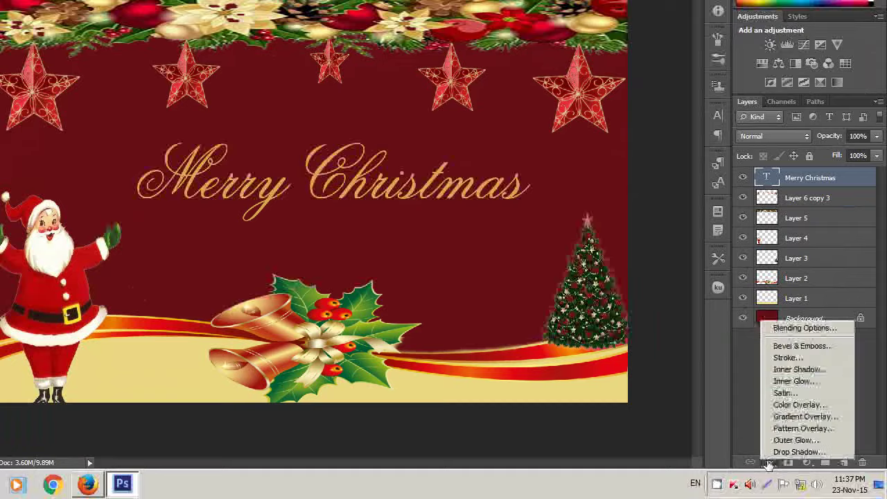
{"action": "left_click", "coordinate": [806, 329]}
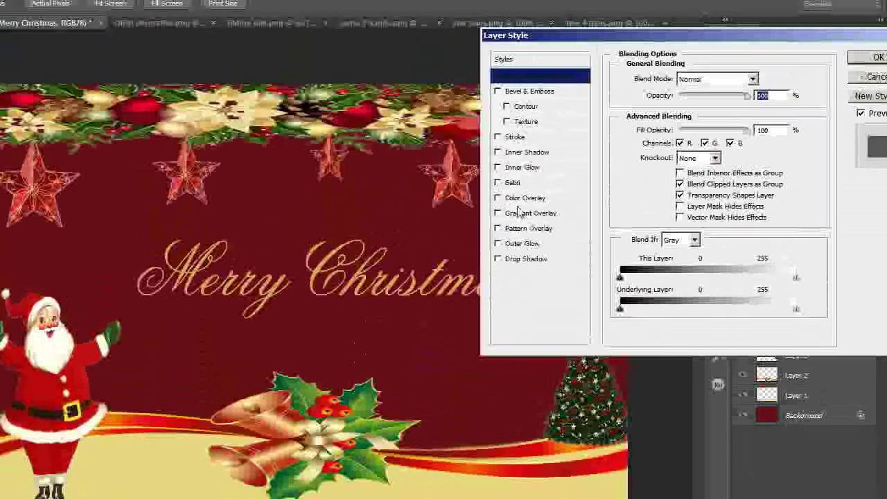
{"action": "left_click", "coordinate": [529, 245]}
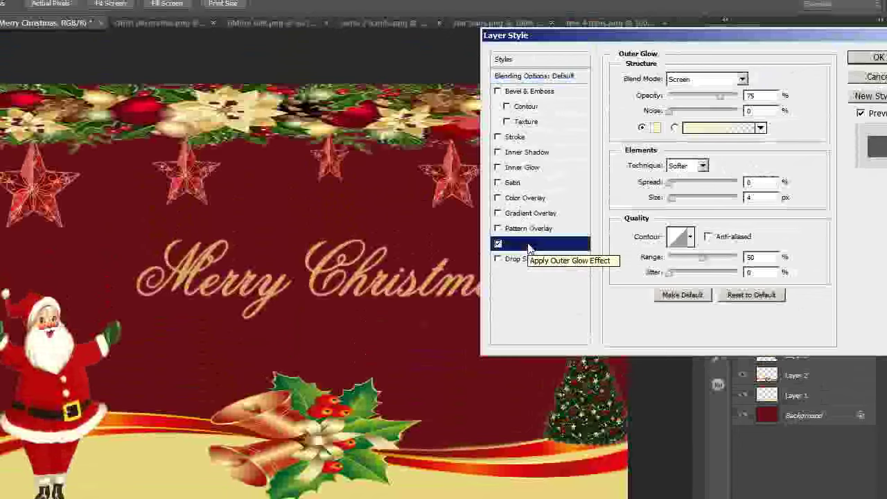
{"action": "left_click", "coordinate": [656, 128]}
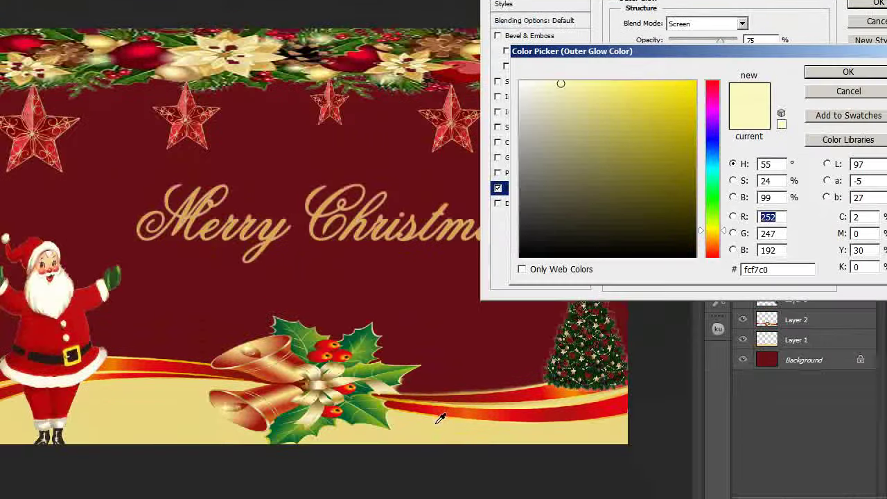
{"action": "left_click", "coordinate": [438, 421]}
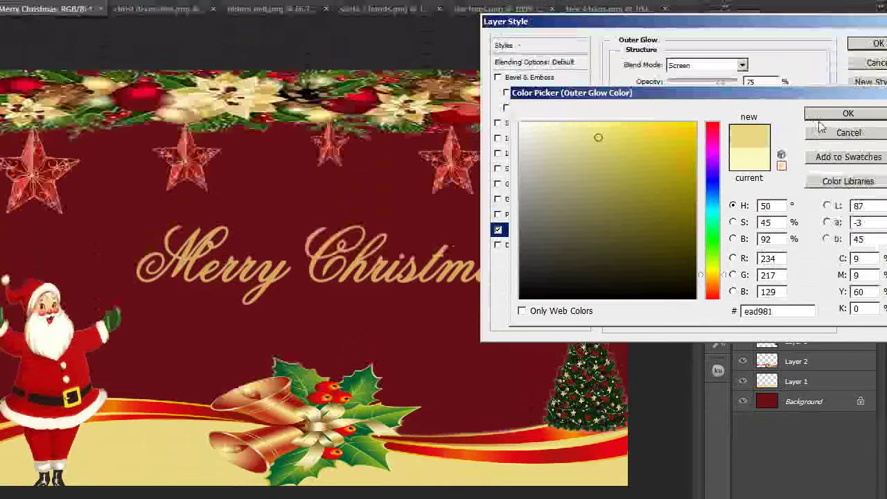
{"action": "left_click", "coordinate": [830, 115]}
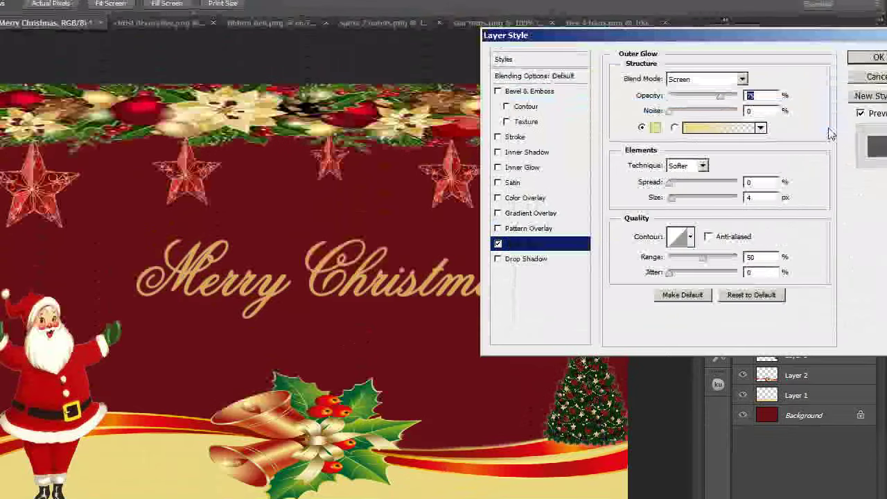
- Add a dark maroon 660f15 Inner Glow sampled from the background, then apply both glows
{"action": "left_click", "coordinate": [525, 168]}
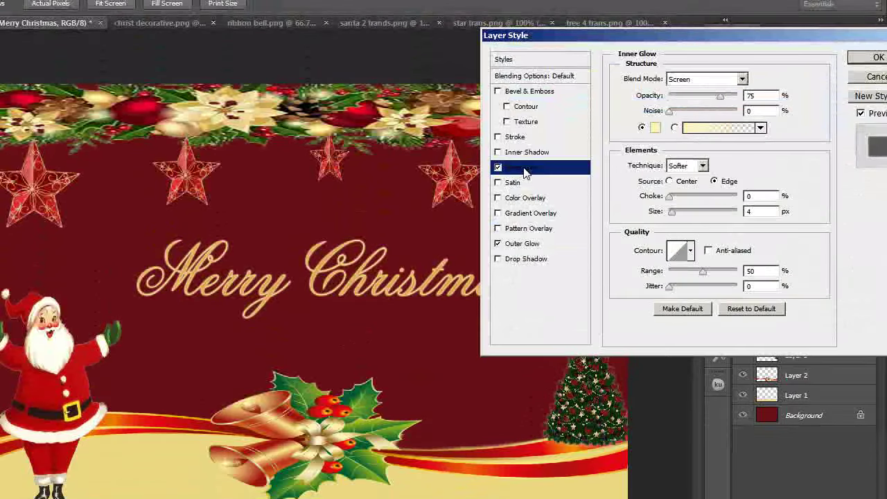
{"action": "left_click", "coordinate": [655, 128]}
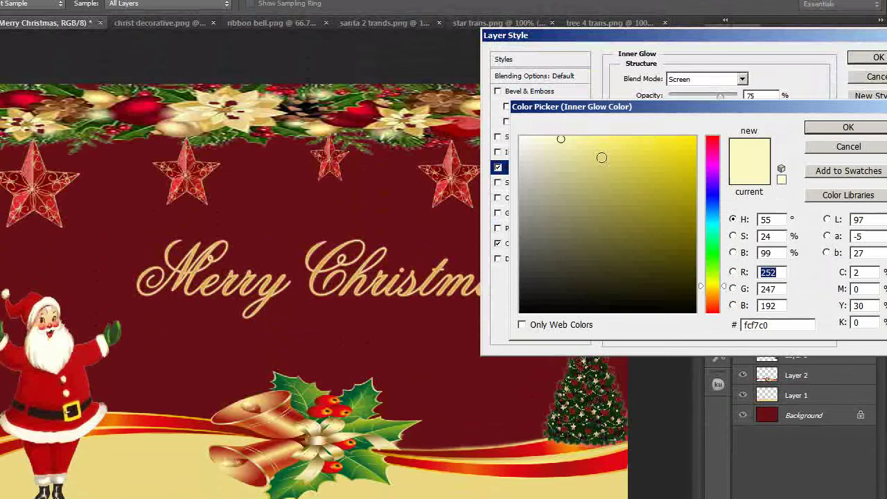
{"action": "left_click", "coordinate": [426, 230]}
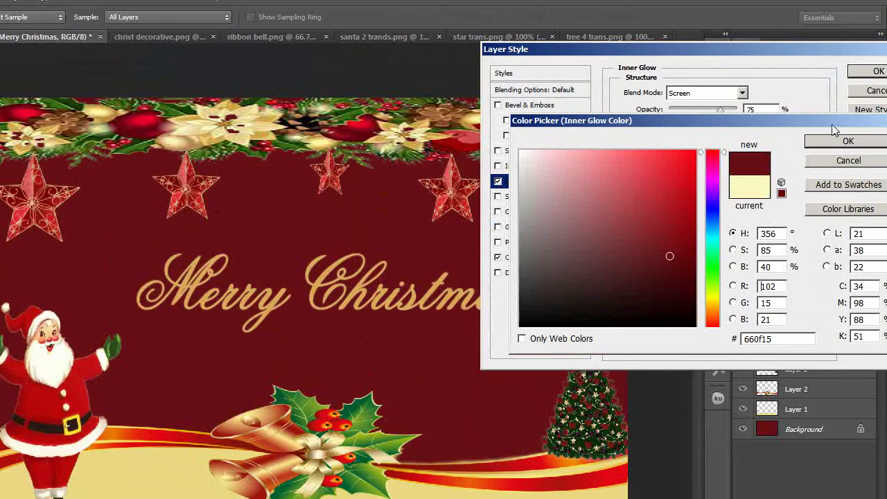
{"action": "left_click", "coordinate": [841, 141]}
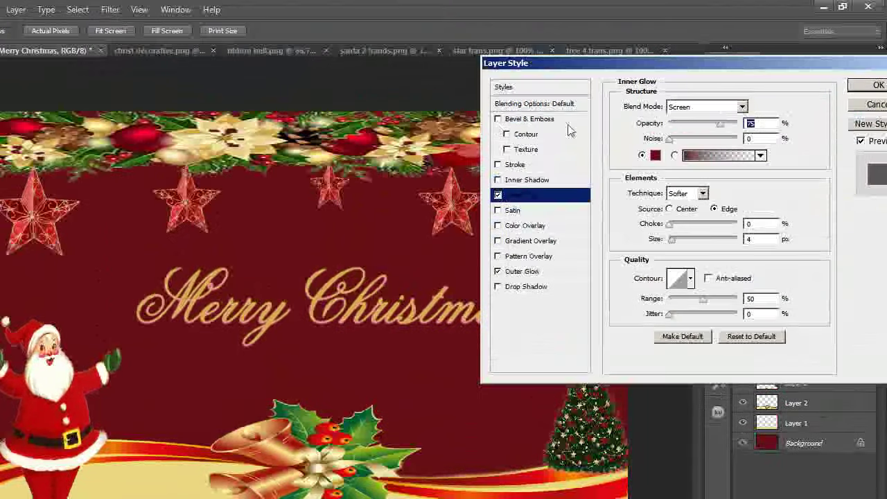
{"action": "left_click", "coordinate": [879, 85]}
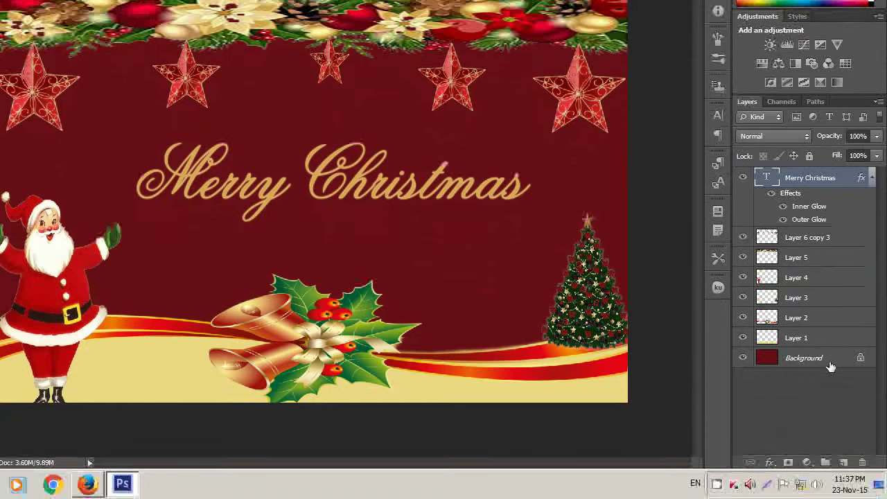
{"action": "key", "text": "ctrl+alt+a"}
- Merge all card layers and convert the locked background into Layer 0
{"action": "right_click", "coordinate": [831, 366]}
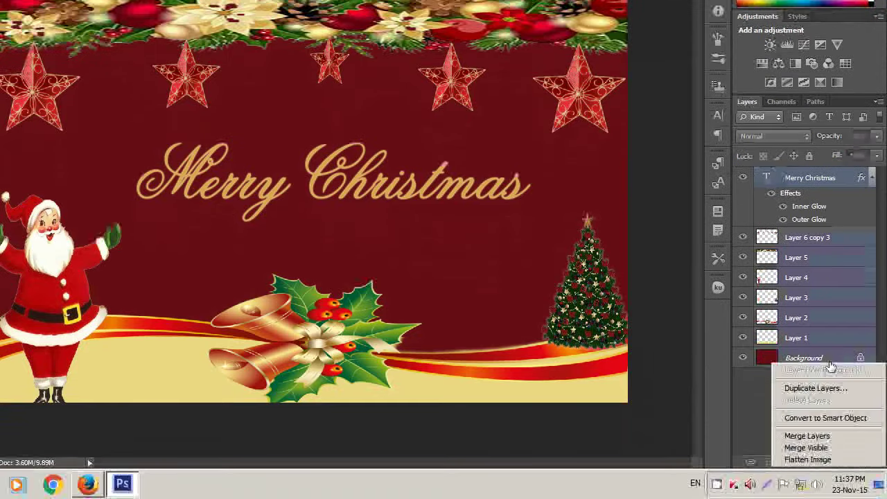
{"action": "left_click", "coordinate": [824, 447]}
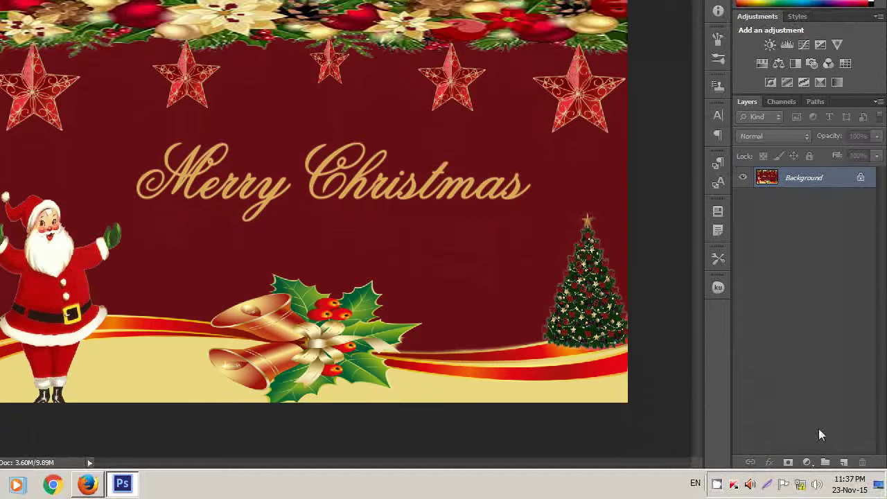
{"action": "double_click", "coordinate": [824, 179]}
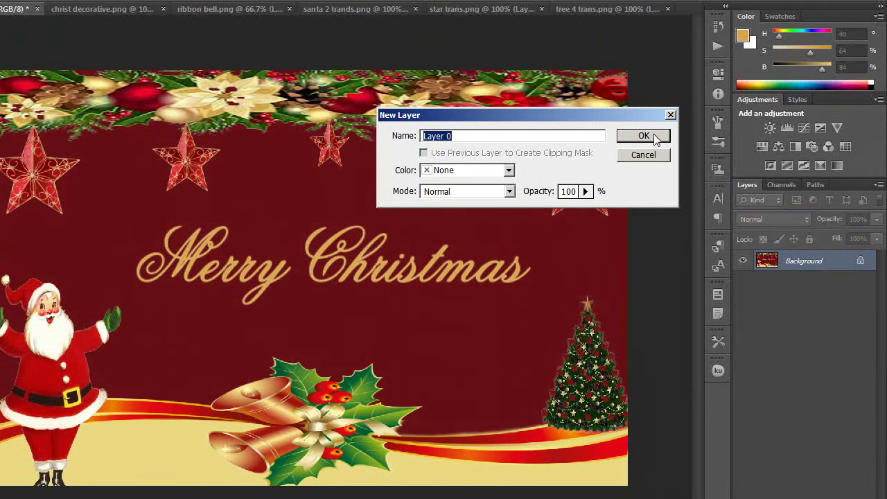
{"action": "left_click", "coordinate": [655, 138]}
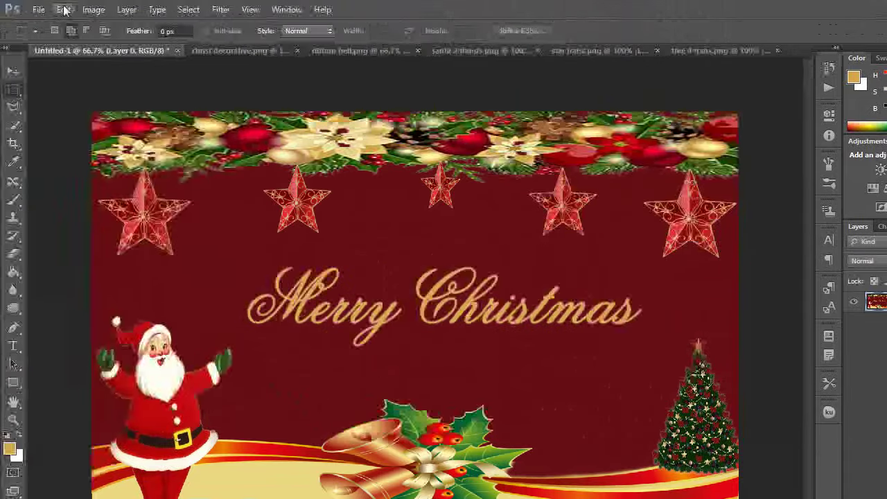
- Apply a 15 px gold stroke around the card as a border
{"action": "left_click", "coordinate": [63, 9]}
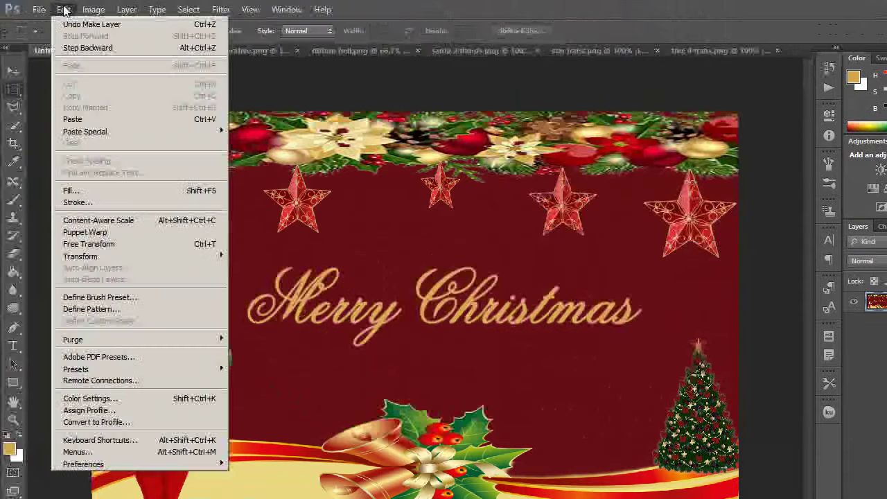
{"action": "left_click", "coordinate": [85, 204]}
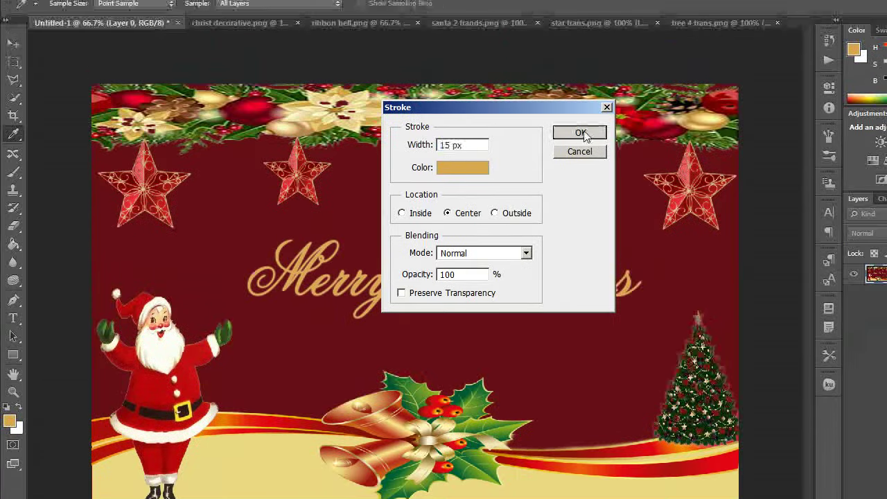
{"action": "left_click", "coordinate": [580, 133]}
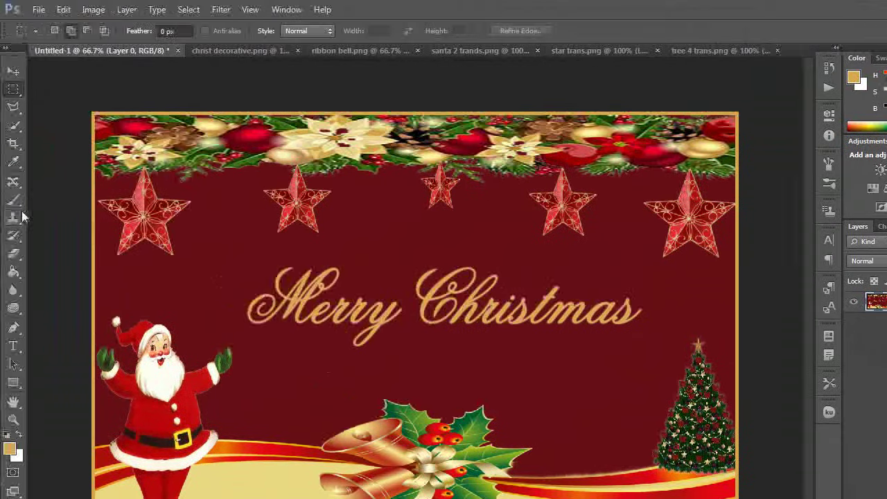
{"action": "left_click", "coordinate": [14, 202]}
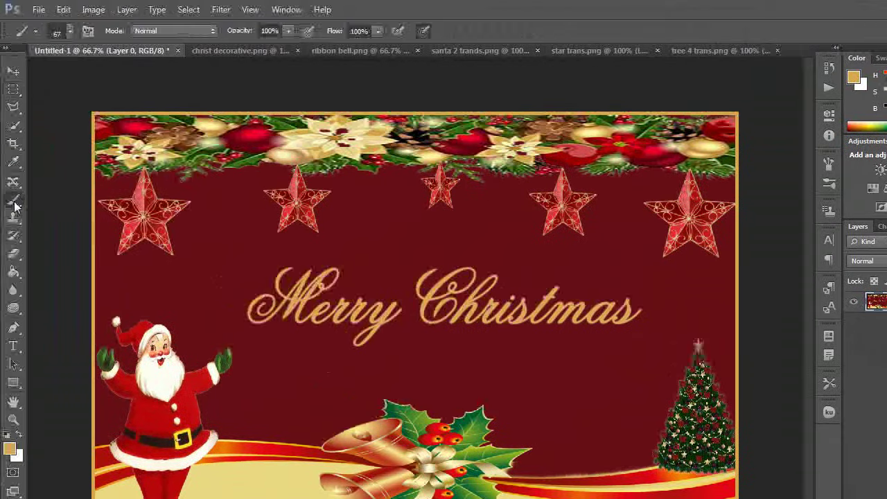
- Choose the 19 px star brush and set the foreground colour to near-white fffefd
{"action": "left_click", "coordinate": [69, 33]}
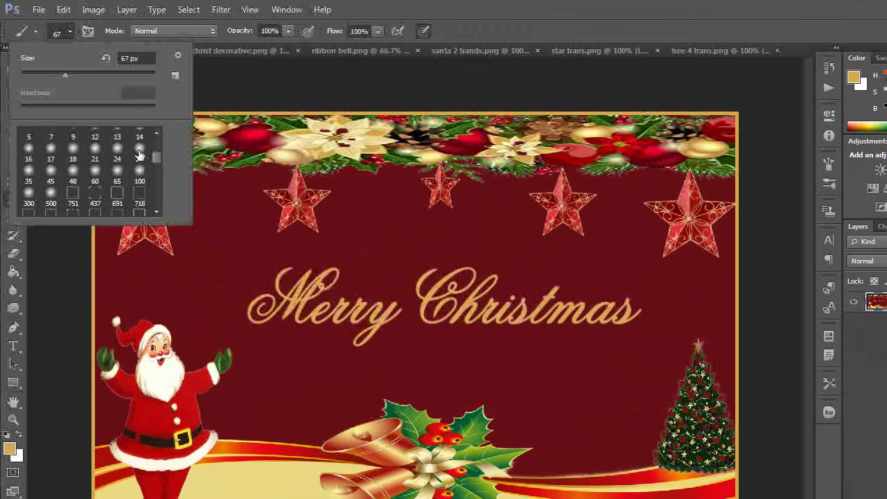
{"action": "left_click_drag", "start_coordinate": [154, 159], "coordinate": [155, 208]}
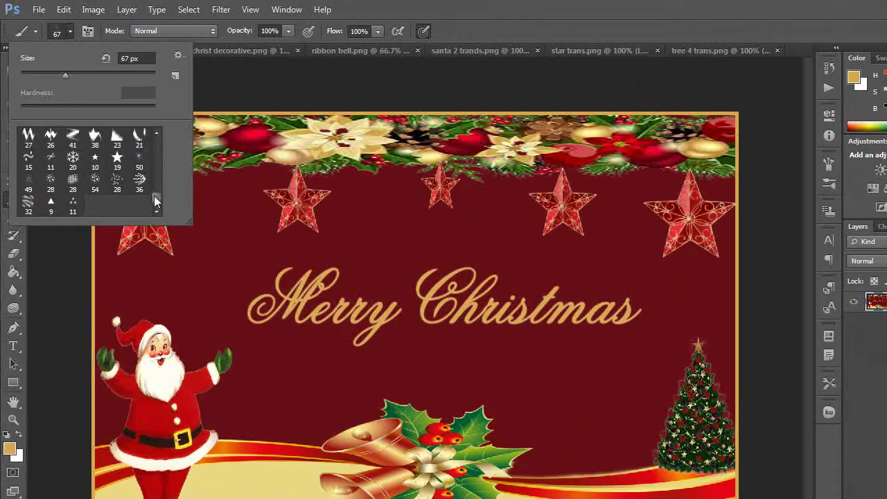
{"action": "left_click", "coordinate": [117, 161]}
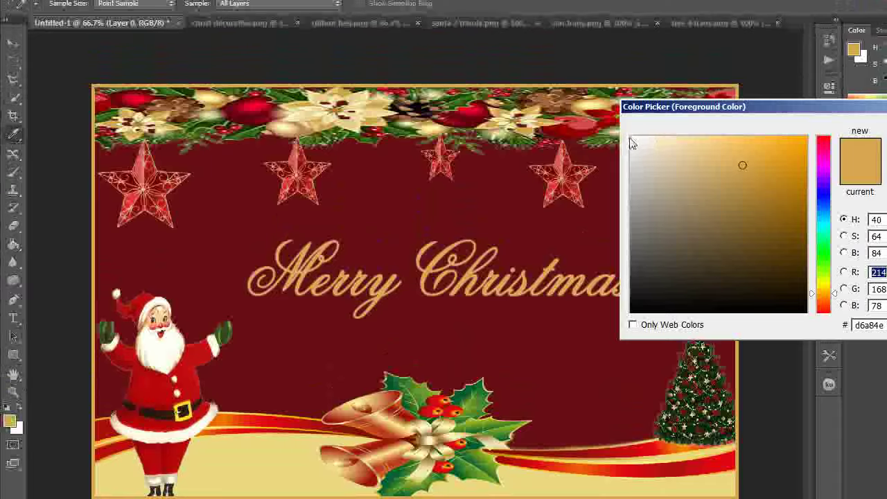
{"action": "left_click", "coordinate": [632, 137]}
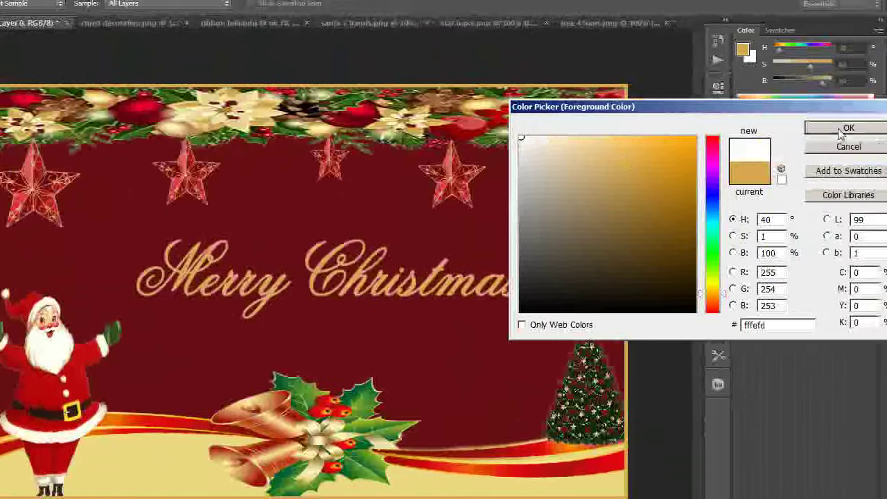
{"action": "left_click", "coordinate": [828, 125]}
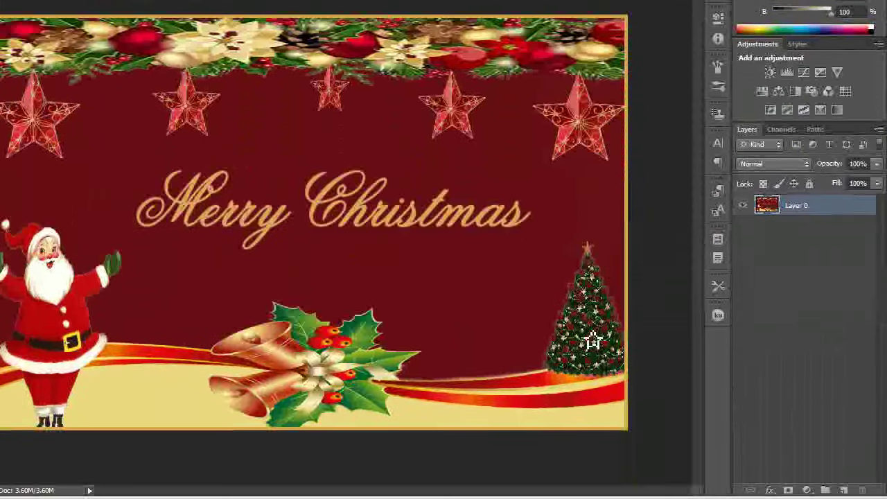
- Stamp five white stars across the Christmas tree and one white sparkle on a hanging red star
{"action": "left_click", "coordinate": [581, 328]}
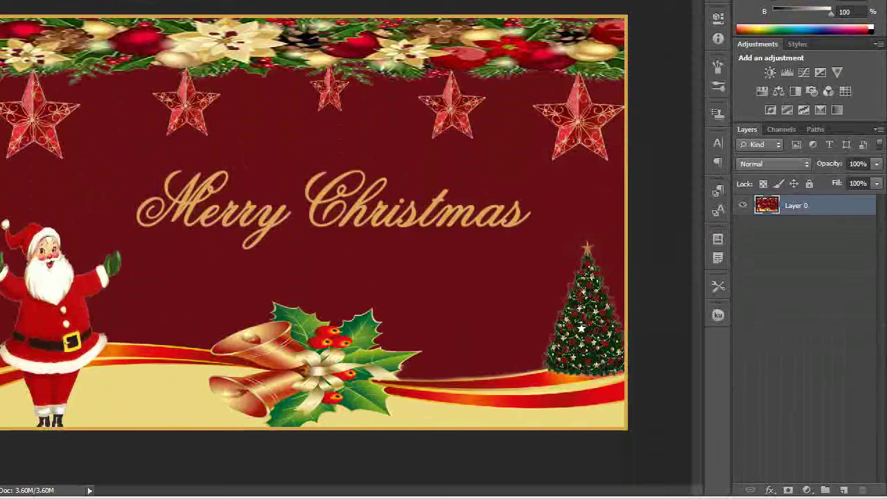
{"action": "left_click", "coordinate": [590, 296]}
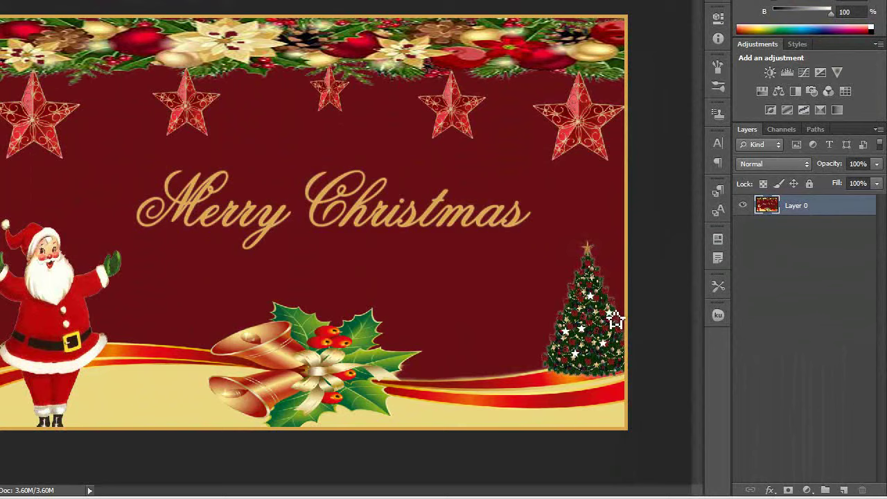
{"action": "left_click", "coordinate": [619, 334]}
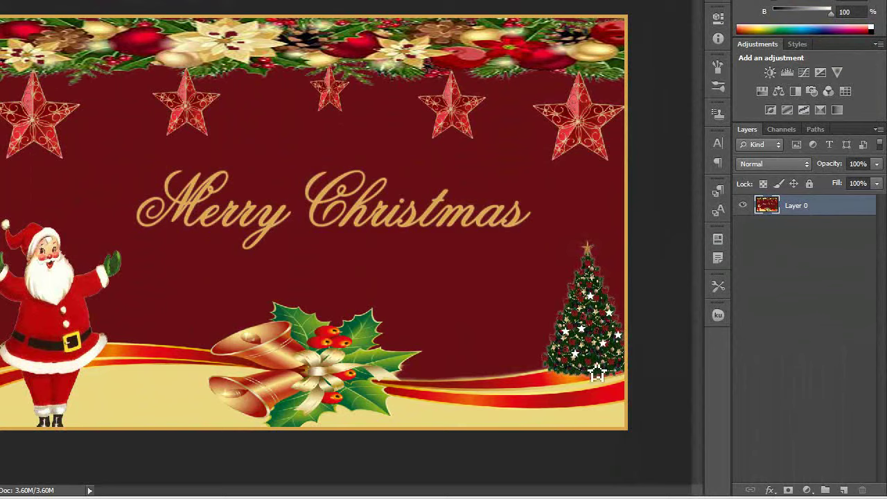
{"action": "left_click", "coordinate": [581, 305]}
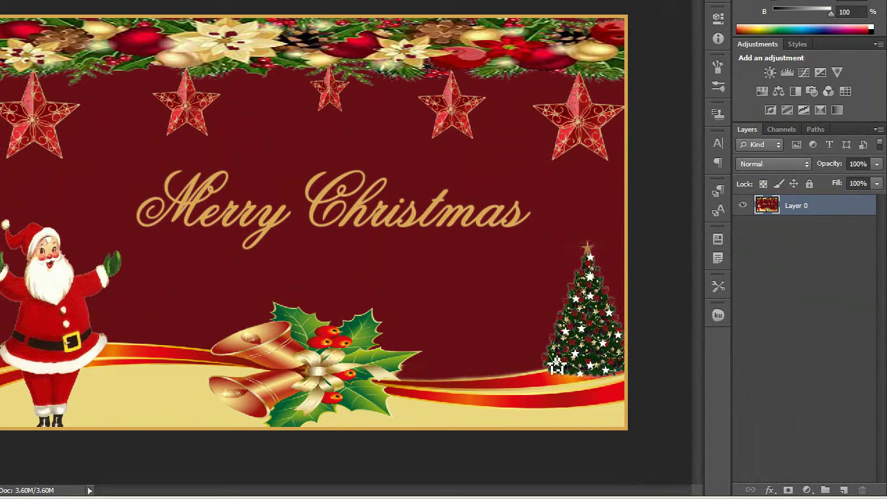
{"action": "left_click", "coordinate": [553, 346]}
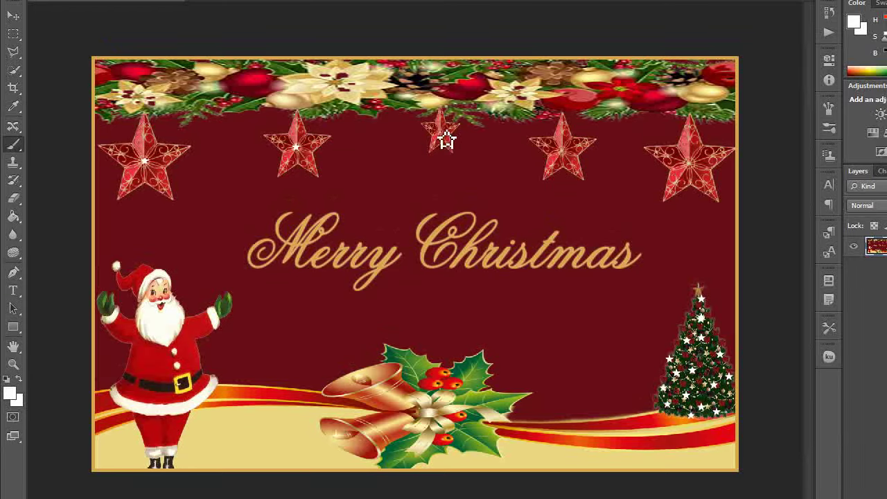
{"action": "left_click", "coordinate": [439, 131]}
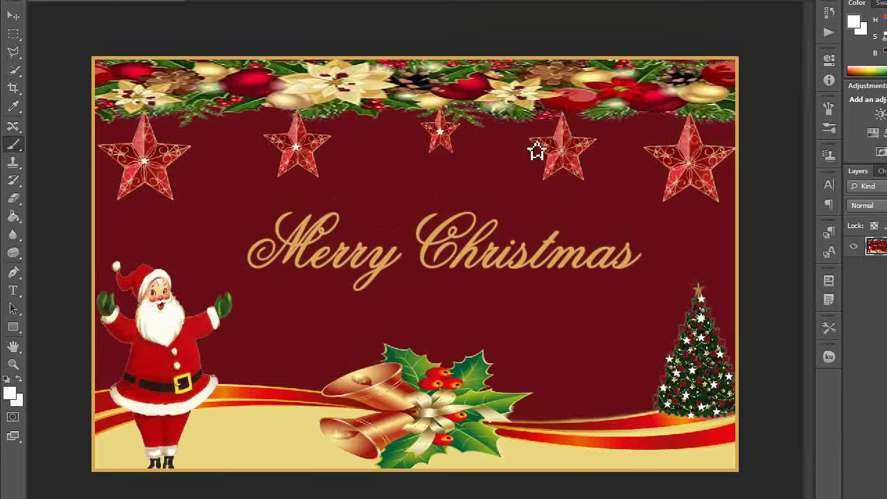